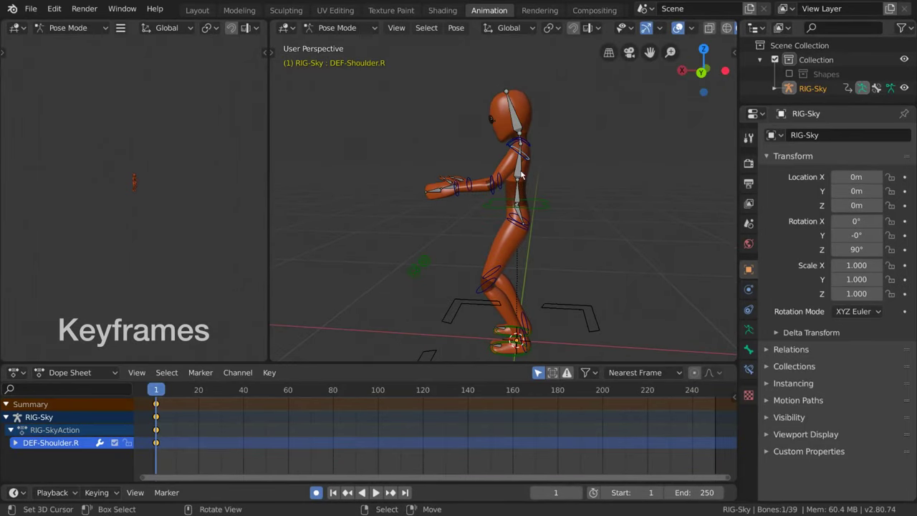
Rotate the spine bone about the Y axis to lean the figure's torso forward
{"action": "right_click", "coordinate": [520, 179]}
{"action": "key", "text": "r"}
{"action": "key", "text": "y"}
{"action": "left_click", "coordinate": [624, 147]}
Rotate another upper-body bone to bend the figure into a crouching posture
{"action": "scroll", "coordinate": [583, 196], "scroll_direction": "down", "scroll_amount": 8, "text": "alt"}
{"action": "right_click_drag", "start_coordinate": [546, 204], "coordinate": [551, 222]}
{"action": "right_click", "coordinate": [490, 214]}
{"action": "middle_click_drag", "start_coordinate": [483, 219], "coordinate": [505, 224]}
{"action": "right_click", "coordinate": [517, 176]}
{"action": "key", "text": "r"}
{"action": "left_click", "coordinate": [577, 121]}
At frame 9, rotate the pelvis about its local X axis and move it into the crouch position
{"action": "middle_click_drag", "start_coordinate": [422, 172], "coordinate": [498, 180]}
{"action": "right_click", "coordinate": [481, 179]}
{"action": "middle_click_drag", "start_coordinate": [573, 201], "coordinate": [506, 208]}
{"action": "right_click", "coordinate": [551, 222]}
{"action": "key", "text": "r"}
{"action": "key", "text": "x"}
{"action": "key", "text": "x"}
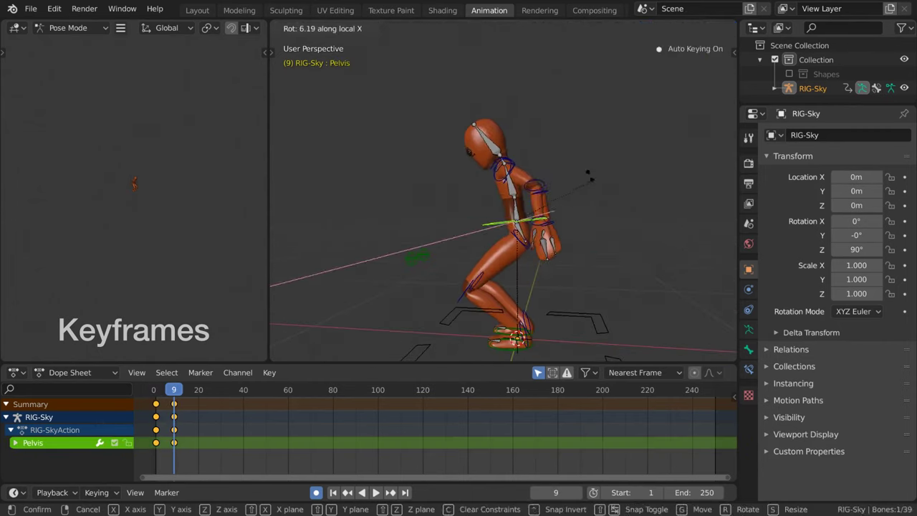
{"action": "left_click", "coordinate": [567, 157]}
{"action": "key", "text": "g"}
{"action": "left_click", "coordinate": [582, 140]}
At frame 14, move the pelvis to deepen the figure's crouch
{"action": "middle_click_drag", "start_coordinate": [179, 405], "coordinate": [466, 407]}
{"action": "scroll", "coordinate": [465, 407], "scroll_direction": "up", "scroll_amount": 7}
{"action": "right_click", "coordinate": [465, 405]}
{"action": "middle_click_drag", "start_coordinate": [491, 268], "coordinate": [571, 261]}
{"action": "scroll", "coordinate": [578, 237], "scroll_direction": "down", "scroll_amount": 4, "text": "alt"}
{"action": "scroll", "coordinate": [580, 232], "scroll_direction": "down", "scroll_amount": 1, "text": "alt"}
{"action": "key", "text": "g"}
{"action": "left_click", "coordinate": [545, 209]}
Rotate the pelvis and shift it along the X axis to balance the deep crouch
{"action": "key", "text": "r"}
{"action": "left_click", "coordinate": [539, 215]}
{"action": "key", "text": "g"}
{"action": "key", "text": "x"}
{"action": "left_click", "coordinate": [524, 215]}
Rotate the shoulders about the Y axis at frame 14 to swing the arms, and play back the motion
{"action": "right_click", "coordinate": [474, 138]}
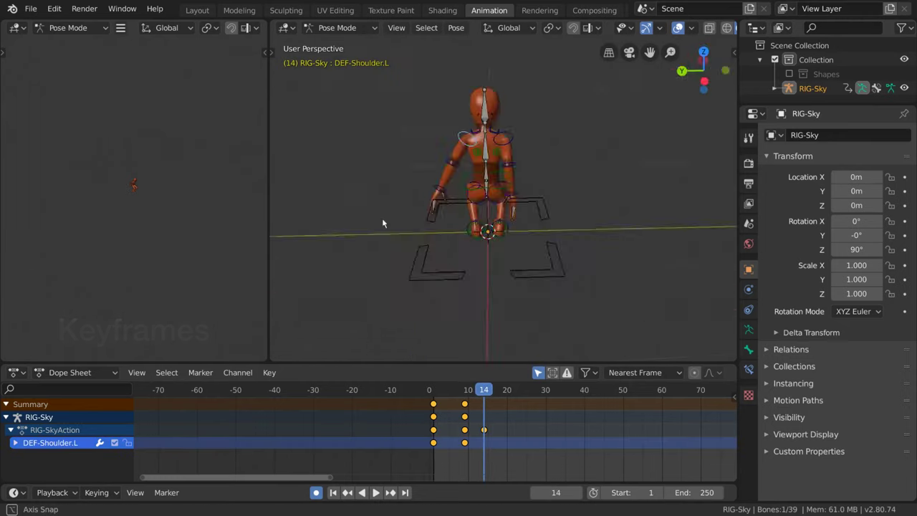
{"action": "right_click", "coordinate": [510, 137], "text": "shift"}
{"action": "middle_click_drag", "start_coordinate": [458, 215], "coordinate": [573, 222]}
{"action": "key", "text": "r"}
{"action": "key", "text": "y"}
{"action": "left_click", "coordinate": [538, 258]}
{"action": "scroll", "coordinate": [513, 214], "scroll_direction": "up", "scroll_amount": 14, "text": "alt"}
{"action": "key", "text": "alt+a"}
{"action": "key", "text": "space"}
{"action": "key", "text": "Escape"}
Rotate an upper-body bone to refine the pose between the crouch keyframes, and preview the animation
{"action": "right_click", "coordinate": [505, 163]}
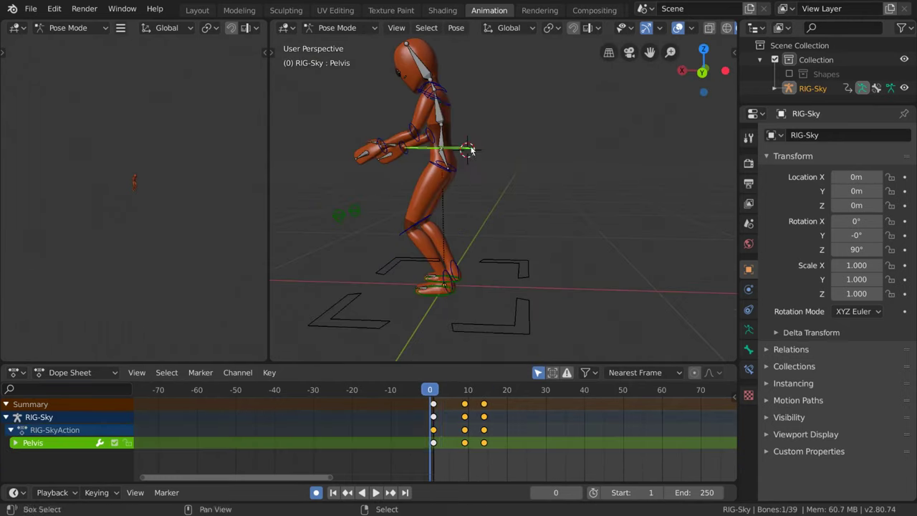
{"action": "scroll", "coordinate": [506, 163], "scroll_direction": "down", "scroll_amount": 11, "text": "alt"}
{"action": "middle_click_drag", "start_coordinate": [506, 163], "coordinate": [545, 175]}
{"action": "right_click", "coordinate": [502, 197]}
{"action": "right_click", "coordinate": [479, 195], "text": "shift"}
{"action": "key", "text": "r"}
{"action": "left_click", "coordinate": [559, 163]}
{"action": "key", "text": "space"}
Rotate the shoulders about the Y axis to swing the arms overhead, and replay the animation from frame 0
{"action": "key", "text": "space"}
At frame 23, raise the pelvis along Z and rotate it about its local X axis for the take-off pose
{"action": "right_click", "coordinate": [527, 215]}
{"action": "key", "text": "g"}
{"action": "key", "text": "z"}
{"action": "left_click", "coordinate": [592, 192]}
{"action": "key", "text": "r"}
{"action": "key", "text": "x"}
{"action": "key", "text": "x"}
{"action": "left_click", "coordinate": [637, 246]}
{"action": "key", "text": "g"}
{"action": "key", "text": "z"}
{"action": "left_click", "coordinate": [609, 230]}
{"action": "right_click", "coordinate": [511, 164], "text": "shift"}
{"action": "key", "text": "r"}
{"action": "key", "text": "y"}
{"action": "left_click", "coordinate": [548, 208]}
{"action": "left_click", "coordinate": [430, 390]}
{"action": "key", "text": "space"}
{"action": "key", "text": "Escape"}
{"action": "middle_click_drag", "start_coordinate": [516, 204], "coordinate": [584, 206]}
Adjust the timing of the keyframes by moving and scaling them, and play back the jump
{"action": "key", "text": "space"}
{"action": "key", "text": "space"}
Select all bones and copy and paste their pose in place at frames 23 and 9
{"action": "key", "text": "a"}
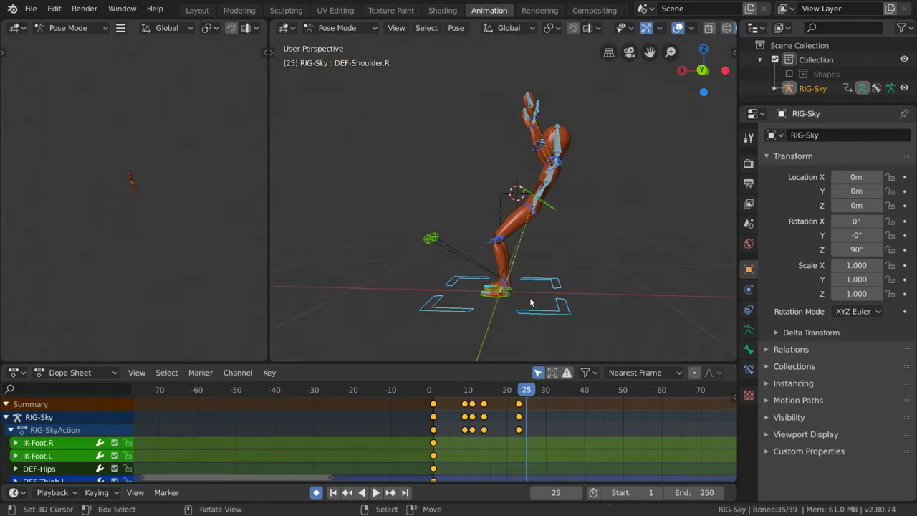
{"action": "left_click_drag", "start_coordinate": [521, 389], "coordinate": [518, 389]}
{"action": "key", "text": "ctrl+c"}
{"action": "key", "text": "ctrl+v"}
{"action": "left_click_drag", "start_coordinate": [501, 389], "coordinate": [465, 401]}
{"action": "key", "text": "ctrl+c"}
{"action": "key", "text": "ctrl+v"}
{"action": "left_click", "coordinate": [473, 389]}
{"action": "key", "text": "ctrl+c"}
{"action": "key", "text": "ctrl+v"}
{"action": "key", "text": "space"}
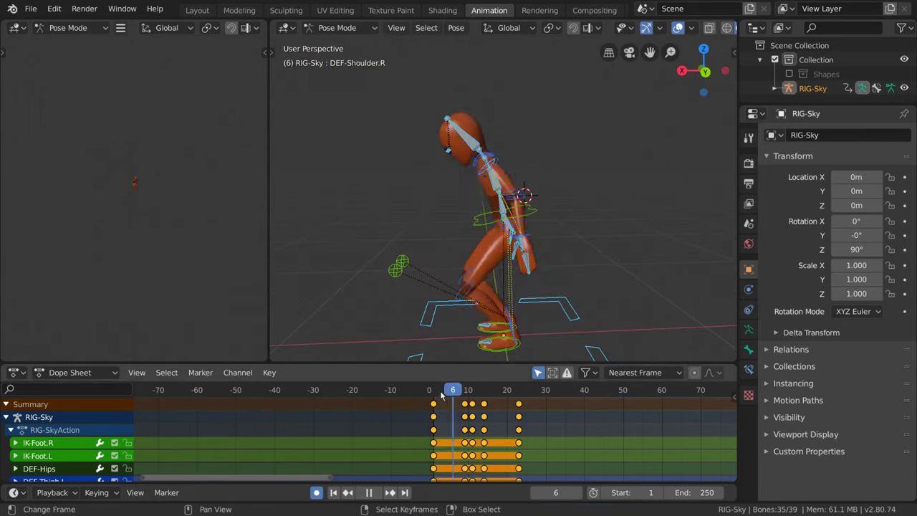
{"action": "key", "text": "space"}
{"action": "key", "text": "g"}
{"action": "key", "text": "s"}
{"action": "left_click", "coordinate": [542, 428]}
{"action": "key", "text": "space"}
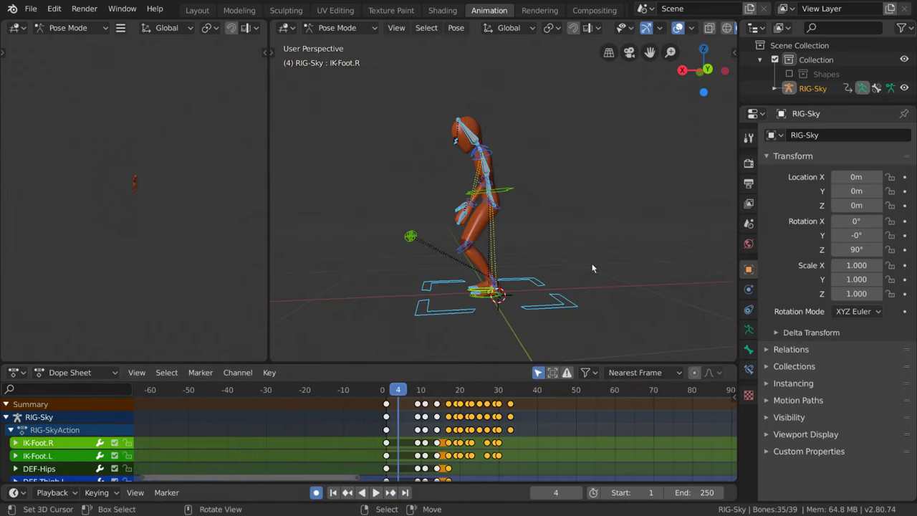
Play through the jump and landing to examine the figure's arm and torso poses
{"action": "key", "text": "space"}
{"action": "left_click", "coordinate": [546, 199]}
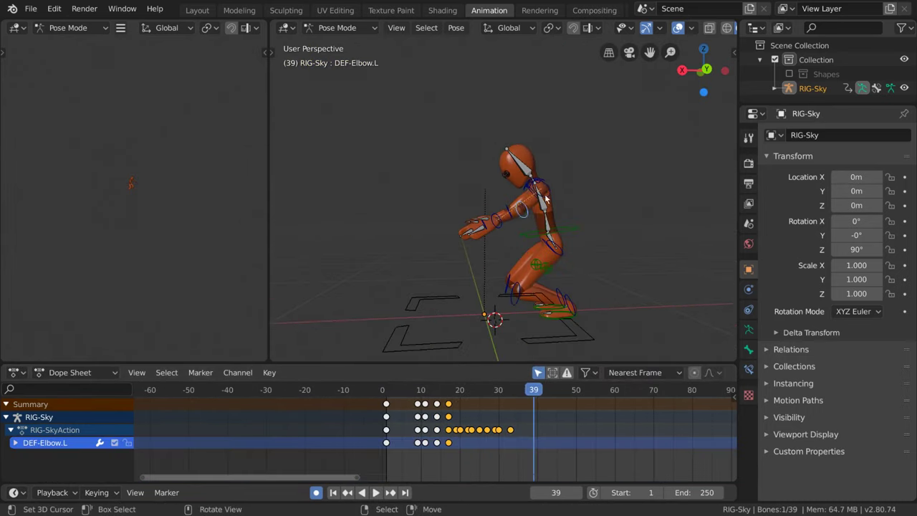
{"action": "key", "text": "space"}
At frame 22, rotate the shoulders to adjust the arm swing during the jump
{"action": "key", "text": "space"}
{"action": "left_click", "coordinate": [527, 240]}
{"action": "left_click", "coordinate": [524, 208]}
{"action": "left_click", "coordinate": [536, 205], "text": "shift"}
{"action": "scroll", "coordinate": [536, 208], "scroll_direction": "up", "scroll_amount": 2}
{"action": "key", "text": "space"}
{"action": "key", "text": "space"}
{"action": "left_click", "coordinate": [470, 391]}
{"action": "key", "text": "space"}
{"action": "key", "text": "space"}
{"action": "key", "text": "r"}
{"action": "left_click", "coordinate": [559, 293]}
{"action": "left_click", "coordinate": [534, 189]}
{"action": "middle_click_drag", "start_coordinate": [545, 188], "coordinate": [529, 185]}
{"action": "left_click", "coordinate": [528, 179], "text": "shift"}
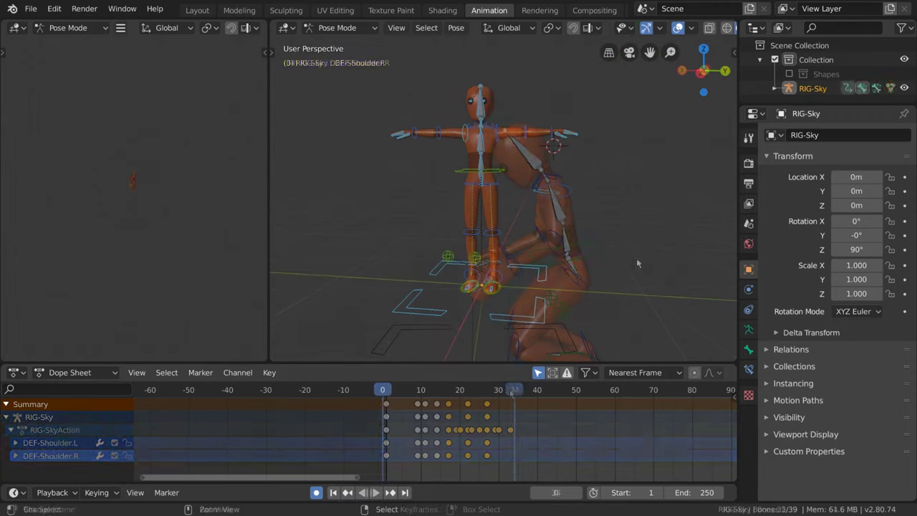
At frame 20 of the T-pose animation, move and rotate the right arm's bones to lift and bend it
{"action": "left_click", "coordinate": [460, 389]}
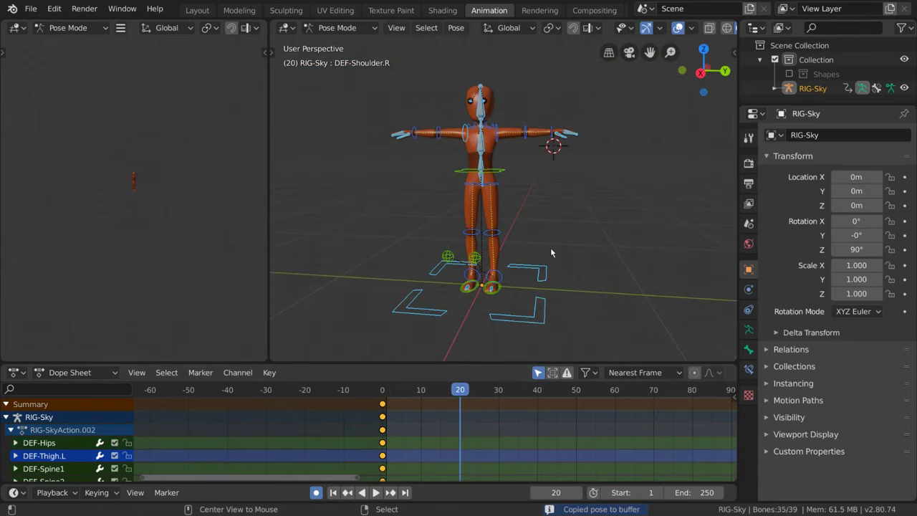
{"action": "right_click", "coordinate": [520, 186]}
{"action": "key", "text": "g"}
{"action": "left_click", "coordinate": [571, 204]}
{"action": "mouse_move", "coordinate": [628, 272]}
{"action": "middle_mouse_down"}
{"action": "mouse_move", "coordinate": [571, 272]}
{"action": "mouse_move", "coordinate": [629, 273]}
{"action": "middle_mouse_up"}
{"action": "key", "text": "r"}
{"action": "left_click", "coordinate": [629, 220]}
{"action": "middle_click_drag", "start_coordinate": [629, 221], "coordinate": [648, 224]}
{"action": "key", "text": "r"}
{"action": "left_click", "coordinate": [645, 236]}
Rotate the right shoulder with the trackball and plain rotation to raise the arm into a wave
{"action": "right_click", "coordinate": [468, 165]}
{"action": "key", "text": "r"}
{"action": "key", "text": "r"}
{"action": "left_click", "coordinate": [496, 165]}
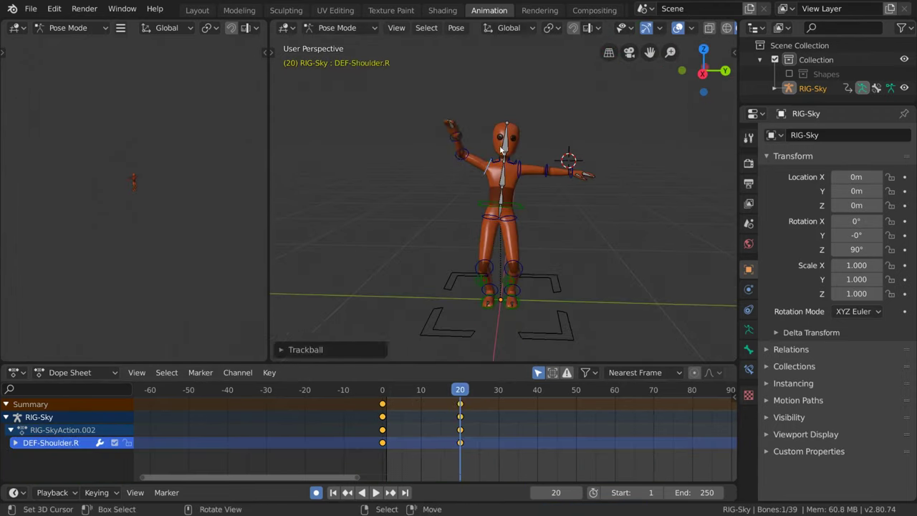
{"action": "key", "text": "r"}
{"action": "left_click", "coordinate": [566, 201]}
Rotate the left elbow with the trackball and rotate the left shoulder to lower and bend the arm
{"action": "right_click", "coordinate": [544, 185]}
{"action": "key", "text": "r"}
{"action": "key", "text": "r"}
{"action": "left_click", "coordinate": [587, 147]}
{"action": "right_click", "coordinate": [520, 169]}
{"action": "key", "text": "r"}
{"action": "left_click", "coordinate": [583, 201]}
Rotate the left forearm to bring the hand toward the hip
{"action": "left_click", "coordinate": [552, 195]}
{"action": "right_click", "coordinate": [529, 191]}
{"action": "key", "text": "r"}
{"action": "left_click", "coordinate": [587, 166]}
Rotate the left shoulder, forearm, hand and elbow bones so the left hand rests on the hip at frame 20
{"action": "scroll", "coordinate": [588, 165], "scroll_direction": "up", "scroll_amount": 4}
{"action": "right_click", "coordinate": [539, 134]}
{"action": "key", "text": "r"}
{"action": "left_click", "coordinate": [609, 199]}
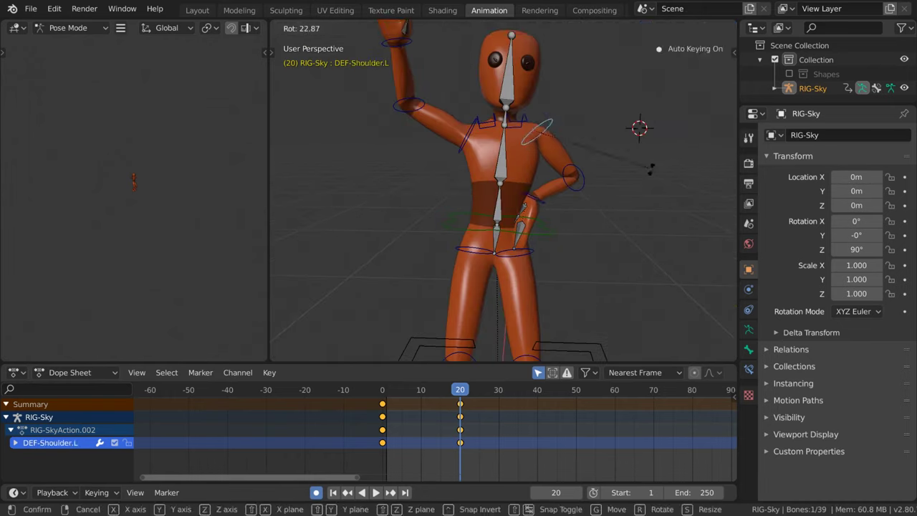
{"action": "right_click", "coordinate": [554, 233]}
{"action": "key", "text": "r"}
{"action": "left_click", "coordinate": [602, 182]}
{"action": "right_click", "coordinate": [537, 198]}
{"action": "key", "text": "r"}
{"action": "left_click", "coordinate": [614, 232]}
{"action": "right_click", "coordinate": [580, 179]}
{"action": "key", "text": "r"}
Move the right foot control along the X axis and rotate it
{"action": "right_click", "coordinate": [468, 275]}
{"action": "middle_click_drag", "start_coordinate": [473, 272], "coordinate": [598, 268]}
{"action": "key", "text": "g"}
{"action": "key", "text": "x"}
{"action": "left_click", "coordinate": [624, 266]}
{"action": "key", "text": "r"}
{"action": "left_click", "coordinate": [622, 240]}
Turn the right foot with the trackball rotation and move it outward to spread the legs
{"action": "middle_click_drag", "start_coordinate": [622, 240], "coordinate": [476, 243]}
{"action": "key", "text": "r"}
{"action": "key", "text": "r"}
{"action": "left_click", "coordinate": [602, 255]}
{"action": "middle_click_drag", "start_coordinate": [602, 255], "coordinate": [551, 245]}
{"action": "key", "text": "g"}
{"action": "left_click", "coordinate": [424, 265]}
Tilt the head bone with the trackball rotation and a plain rotation
{"action": "right_click", "coordinate": [517, 123]}
{"action": "key", "text": "r"}
{"action": "key", "text": "r"}
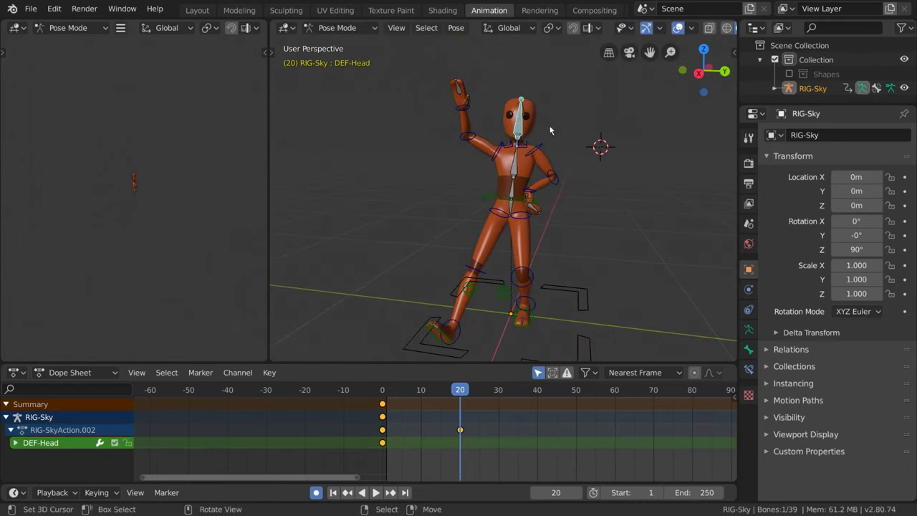
{"action": "left_click", "coordinate": [607, 126]}
{"action": "key", "text": "r"}
{"action": "left_click", "coordinate": [613, 187]}
Select all bones, then copy and paste the pose onto itself to keyframe every bone at frame 20
{"action": "middle_click_drag", "start_coordinate": [615, 198], "coordinate": [617, 189]}
{"action": "scroll", "coordinate": [617, 189], "scroll_direction": "down", "scroll_amount": 1}
{"action": "key", "text": "a"}
{"action": "key", "text": "ctrl+c"}
{"action": "key", "text": "ctrl+v"}
Scrub and play back the waving animation, hiding the viewport overlays for an unobstructed preview
{"action": "left_click", "coordinate": [407, 389]}
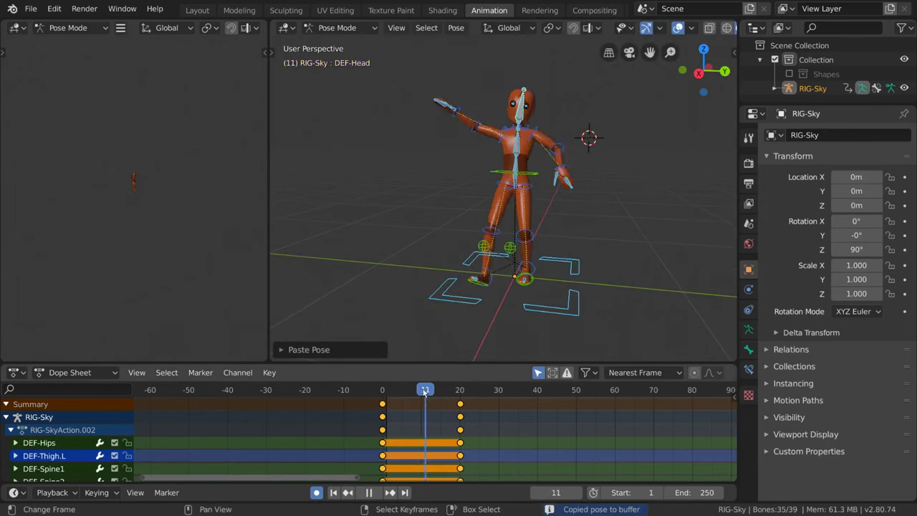
{"action": "key", "text": "space"}
{"action": "key", "text": "Escape"}
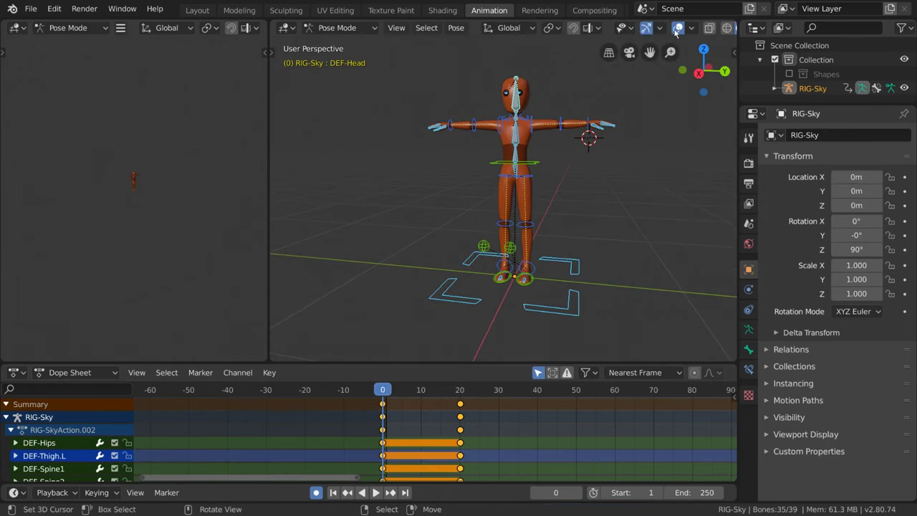
{"action": "left_click", "coordinate": [678, 28]}
{"action": "key", "text": "space"}
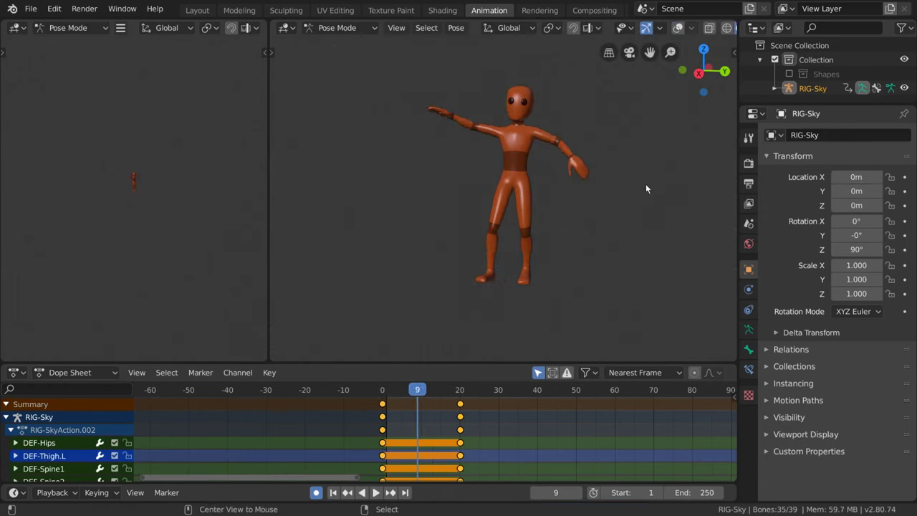
{"action": "key", "text": "Escape"}
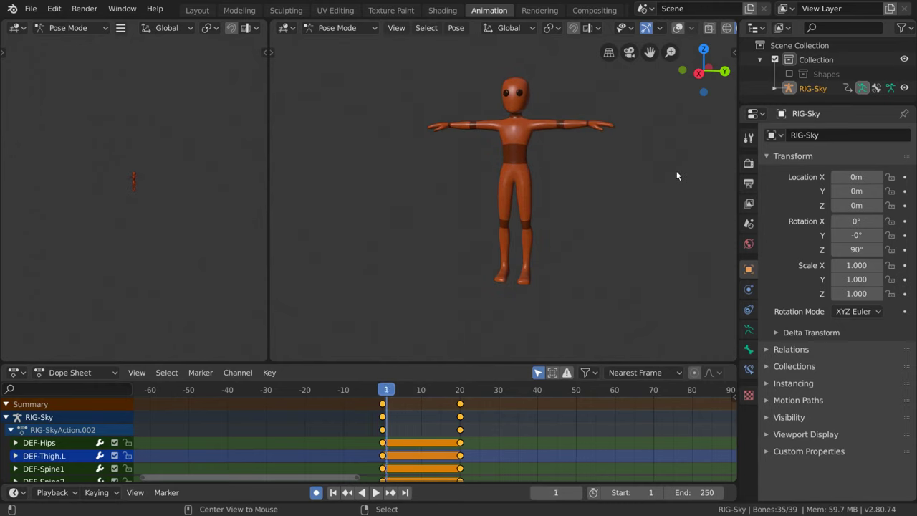
{"action": "key", "text": "space"}
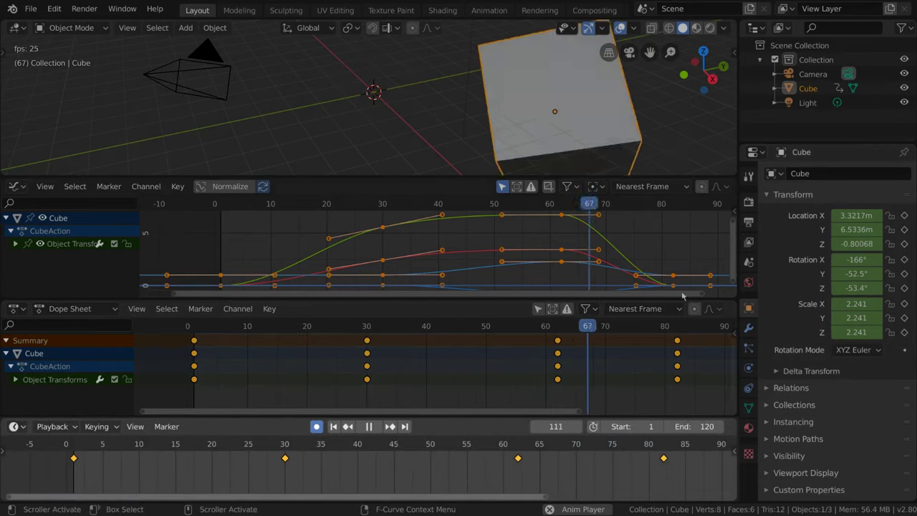
Select the cube's keyframes at frame 62 and try to move the green curve's frame 30 keyframe in the Graph Editor
{"action": "left_click", "coordinate": [558, 341]}
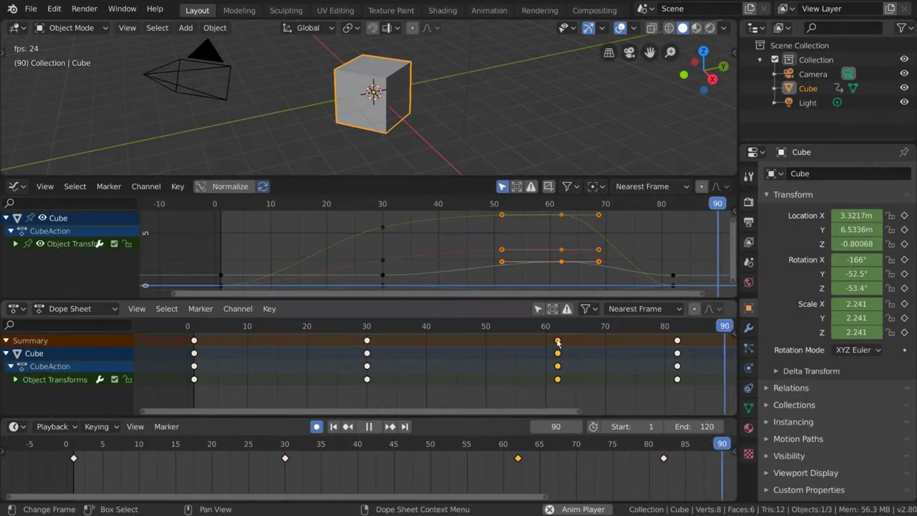
{"action": "left_click_drag", "start_coordinate": [382, 227], "coordinate": [365, 235]}
{"action": "right_click", "coordinate": [365, 236]}
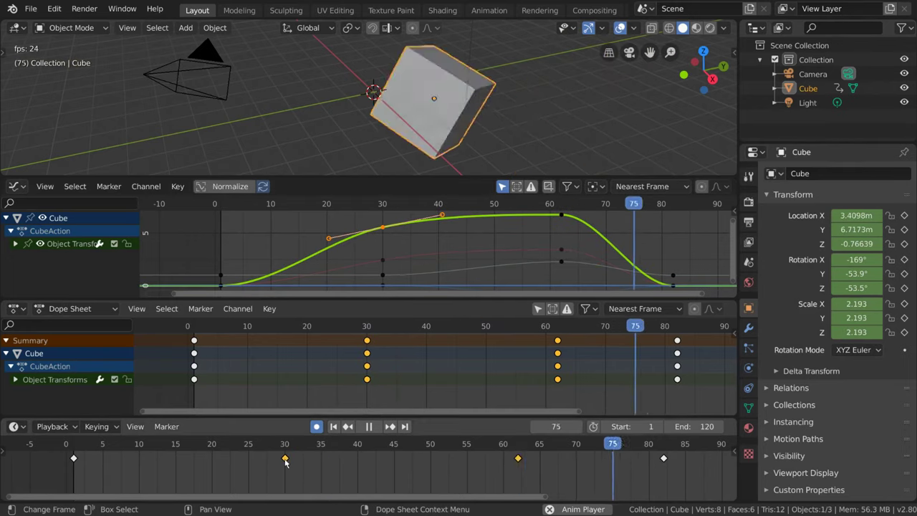
{"action": "mouse_move", "coordinate": [287, 458]}
{"action": "left_mouse_down"}
{"action": "mouse_move", "coordinate": [170, 457]}
{"action": "mouse_move", "coordinate": [291, 457]}
{"action": "mouse_move", "coordinate": [286, 465]}
{"action": "left_mouse_up"}
Select all of the cube's keyframes and try to scale and move them in the Dope Sheet
{"action": "key", "text": "a"}
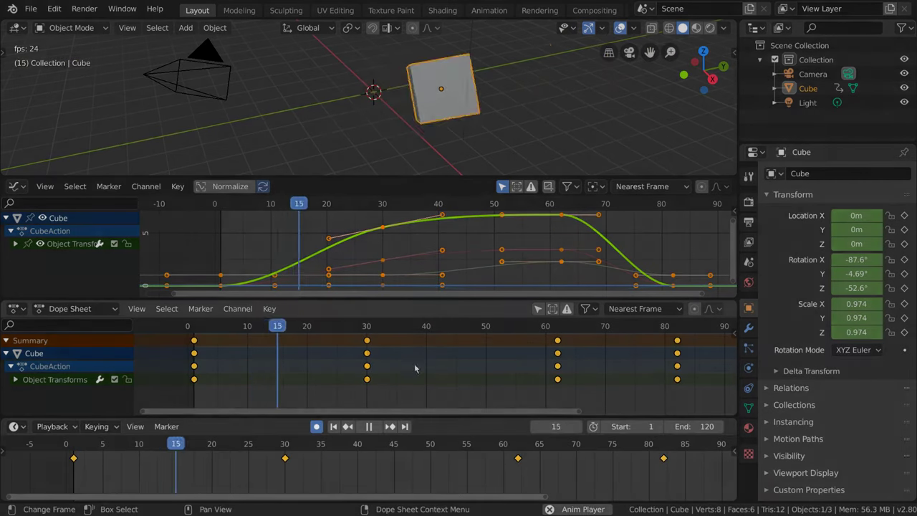
{"action": "key", "text": "s"}
{"action": "right_click", "coordinate": [682, 366]}
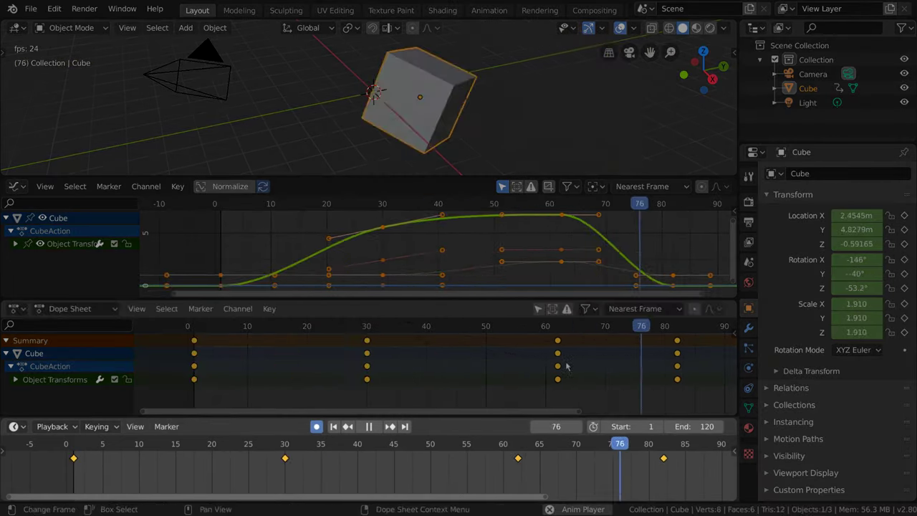
{"action": "key", "text": "g"}
{"action": "right_click", "coordinate": [556, 366]}
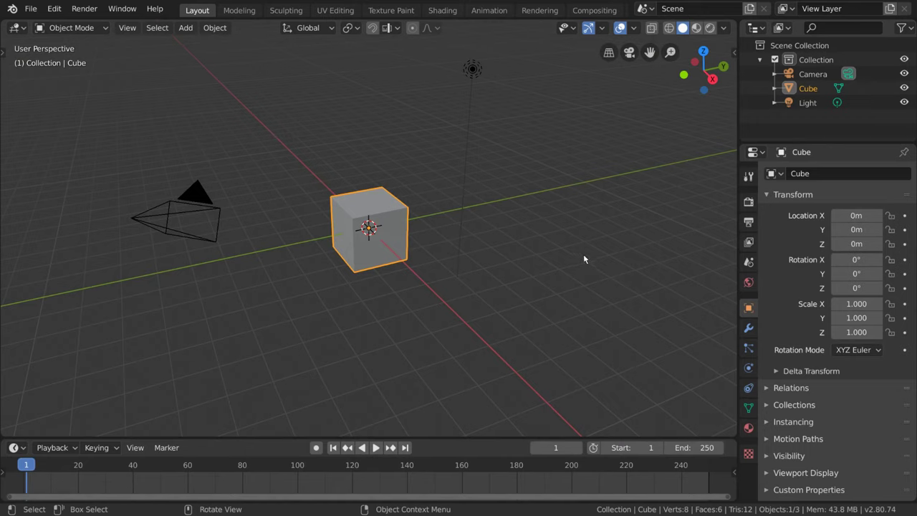
Insert a keyframe on the cube's Rotation Mode property at frame 1
{"action": "right_click", "coordinate": [526, 248]}
{"action": "mouse_move", "coordinate": [527, 248]}
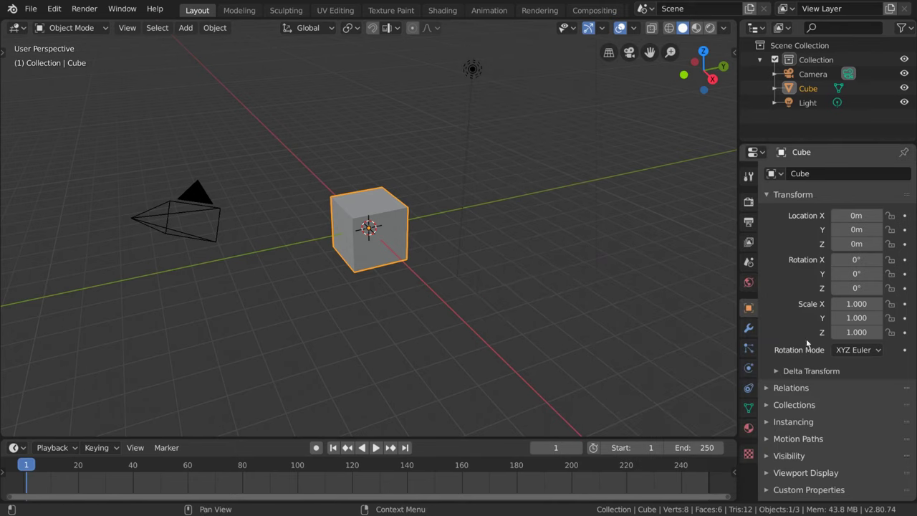
{"action": "right_click", "coordinate": [849, 357]}
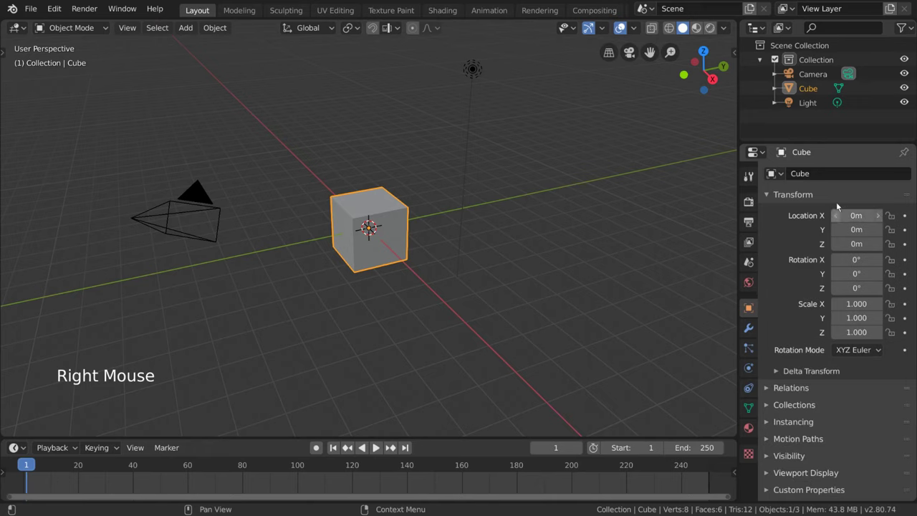
{"action": "right_click", "coordinate": [816, 180]}
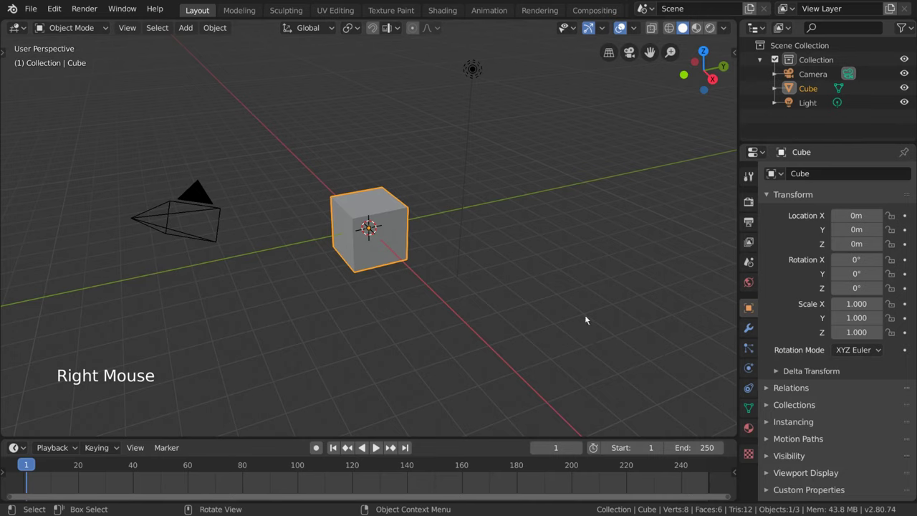
{"action": "right_click", "coordinate": [863, 357]}
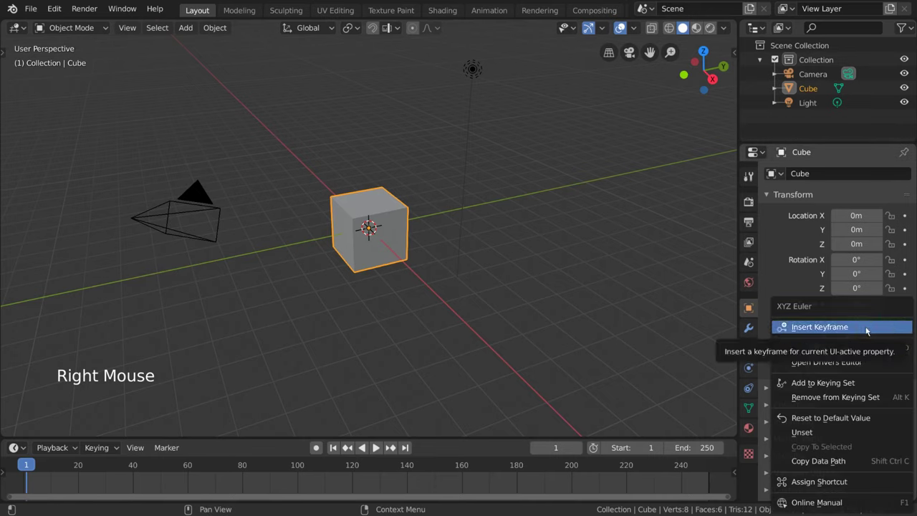
{"action": "left_click", "coordinate": [867, 330]}
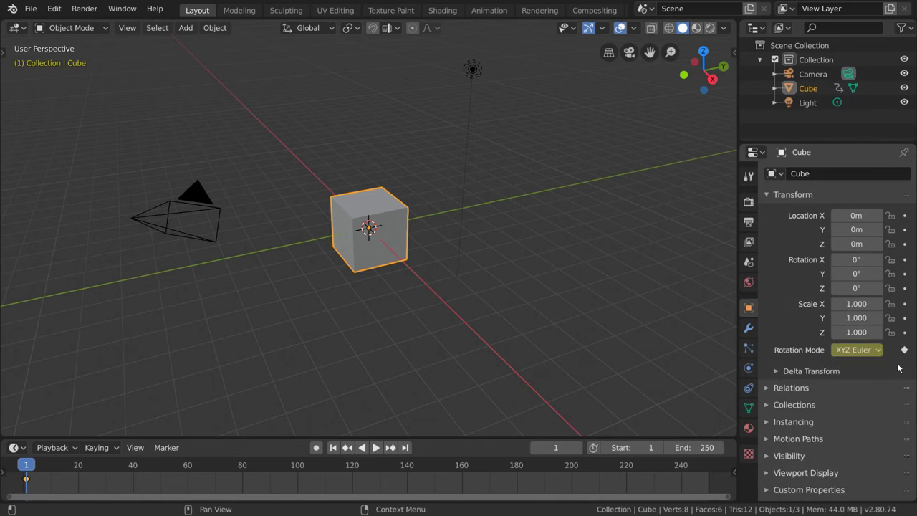
{"action": "left_click", "coordinate": [878, 353]}
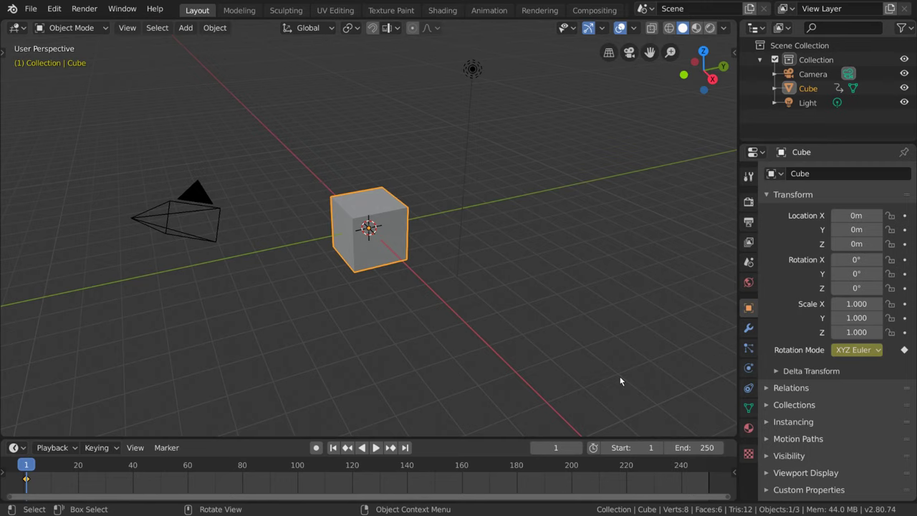
Insert a LocRotScale keyframe on the cube at frame 1, and repeat the insertion once
{"action": "right_click", "coordinate": [409, 261]}
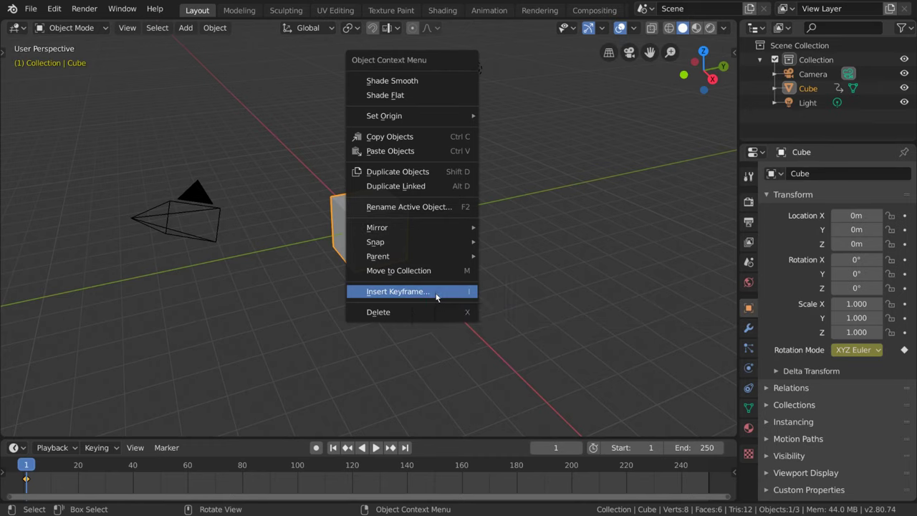
{"action": "left_click", "coordinate": [430, 292]}
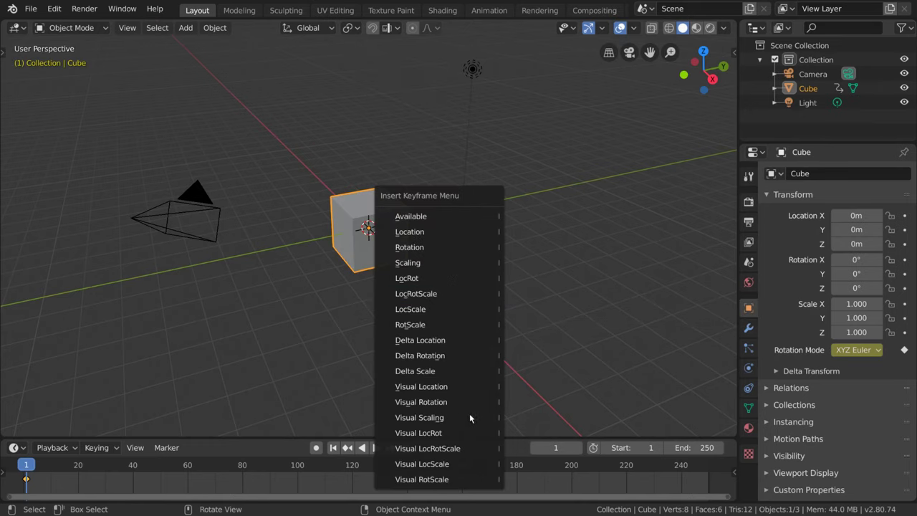
{"action": "left_click", "coordinate": [470, 294]}
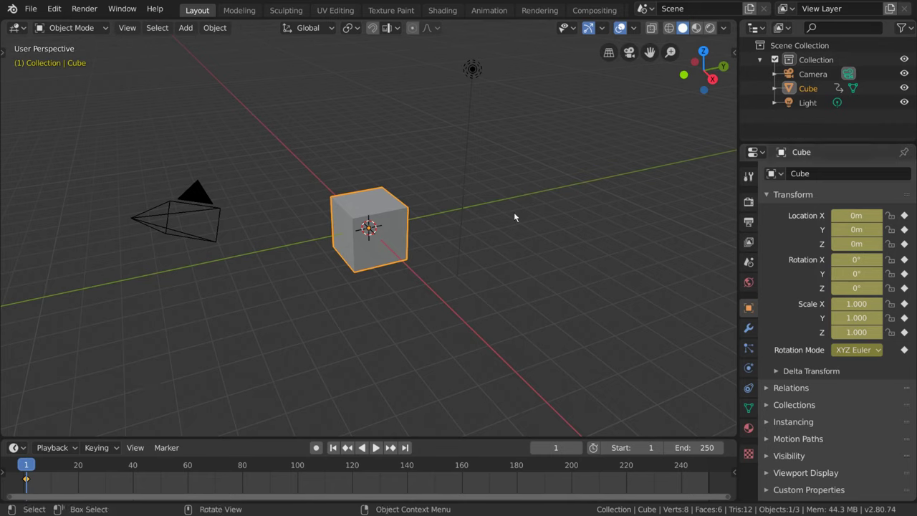
{"action": "key", "text": "i"}
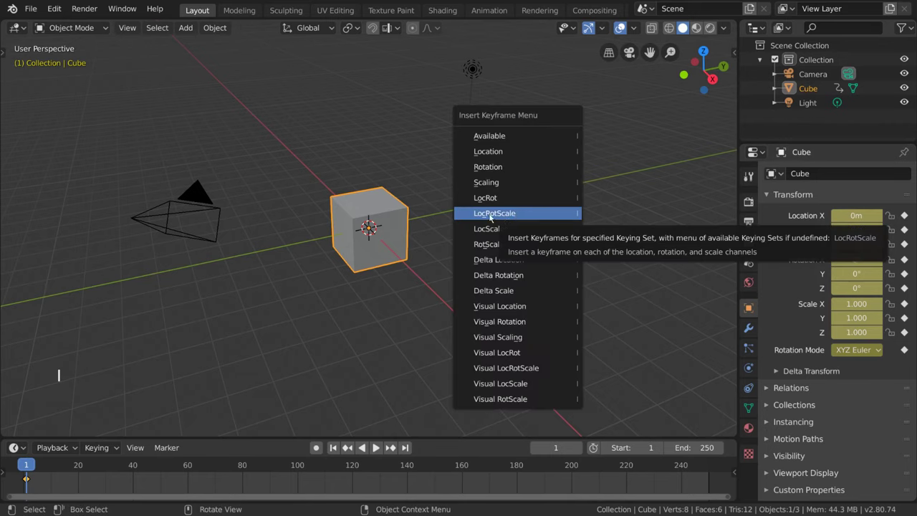
{"action": "left_click", "coordinate": [545, 213]}
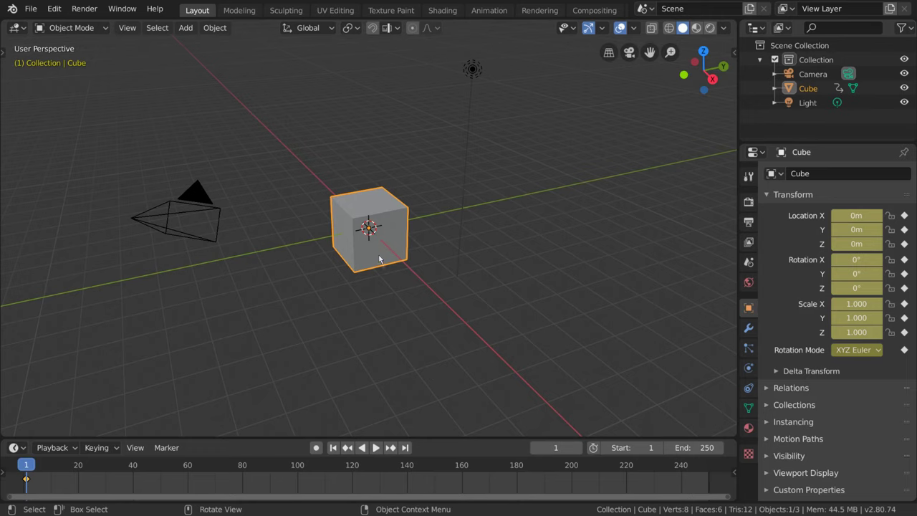
Delete the default cube and add a Monkey mesh in its place
{"action": "key", "text": "Delete"}
{"action": "left_click", "coordinate": [186, 28]}
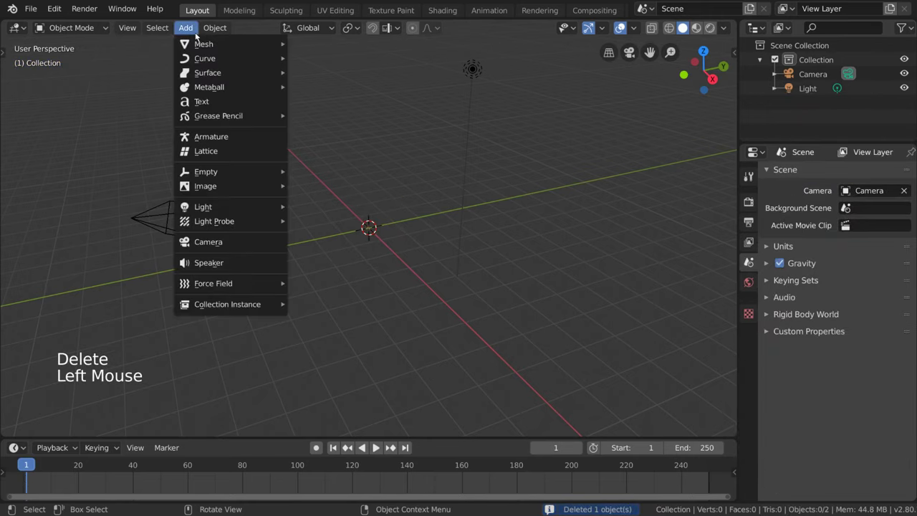
{"action": "mouse_move", "coordinate": [201, 46]}
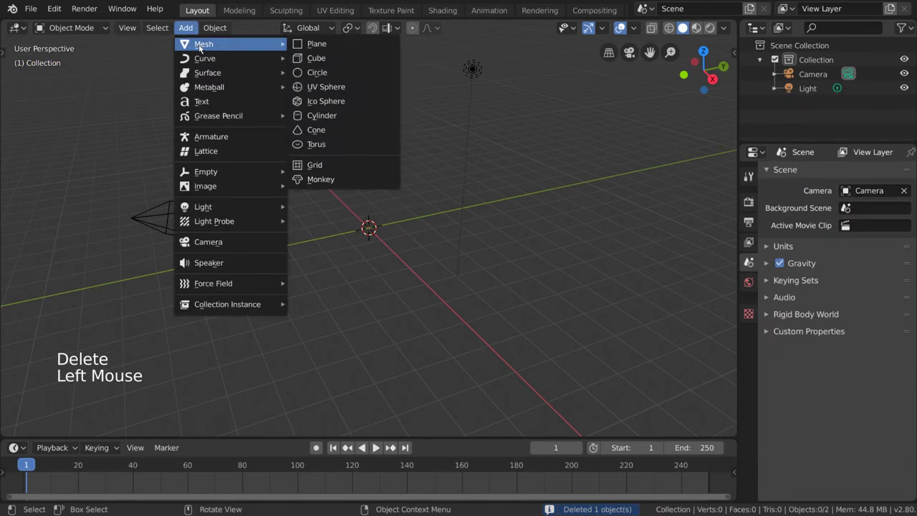
{"action": "left_click", "coordinate": [330, 181]}
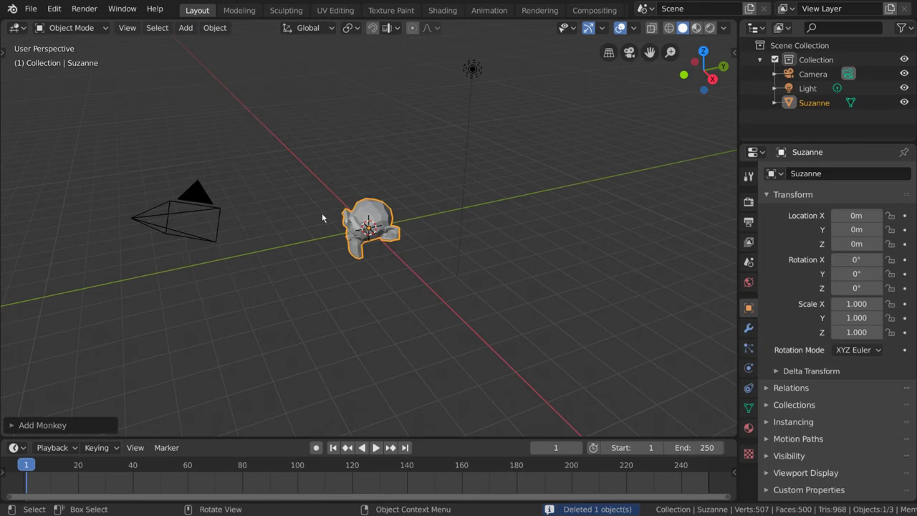
Turn on auto keying and trackball-rotate the monkey to about -24.9°, -1.96°, 36.1° at frame 1
{"action": "left_click", "coordinate": [315, 448]}
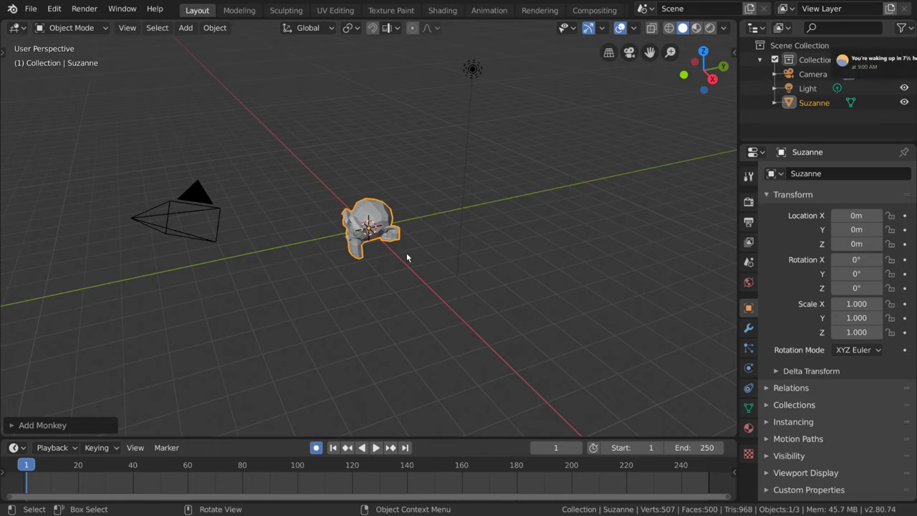
{"action": "key", "text": "r"}
{"action": "key", "text": "r"}
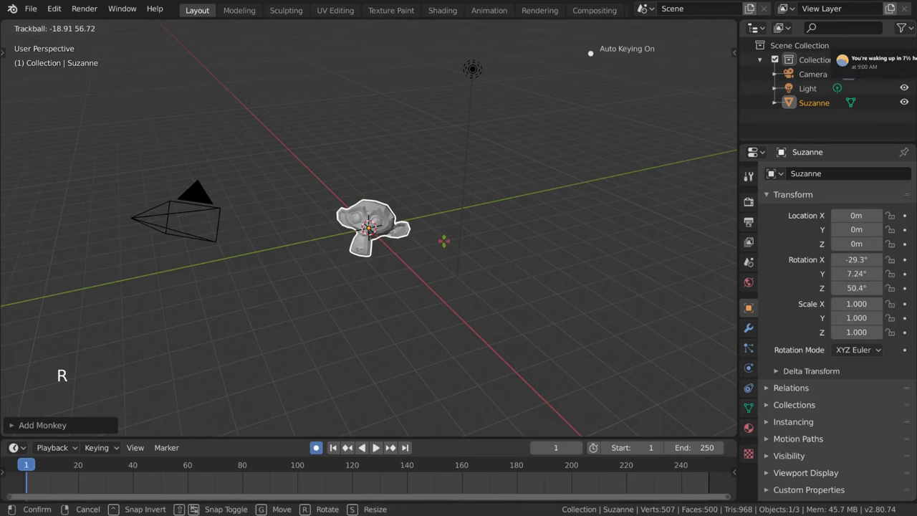
{"action": "left_click", "coordinate": [432, 243]}
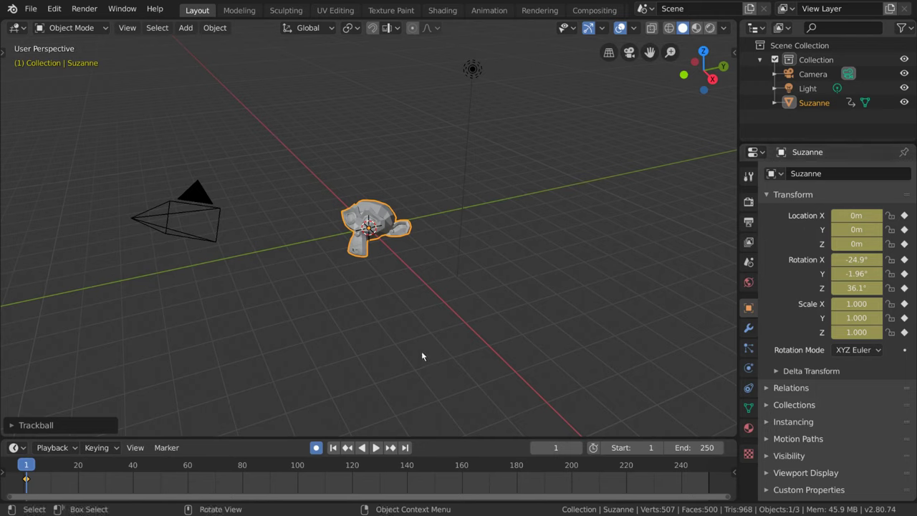
Move and trackball-rotate the monkey to location about -0.44, -0.41, 0.47 m and rotation about -86.9°, -28.9°, 53.5°
{"action": "key", "text": "g"}
{"action": "left_click", "coordinate": [465, 299]}
{"action": "key", "text": "r"}
{"action": "key", "text": "r"}
{"action": "left_click", "coordinate": [462, 253]}
{"action": "key", "text": "g"}
{"action": "left_click", "coordinate": [404, 280]}
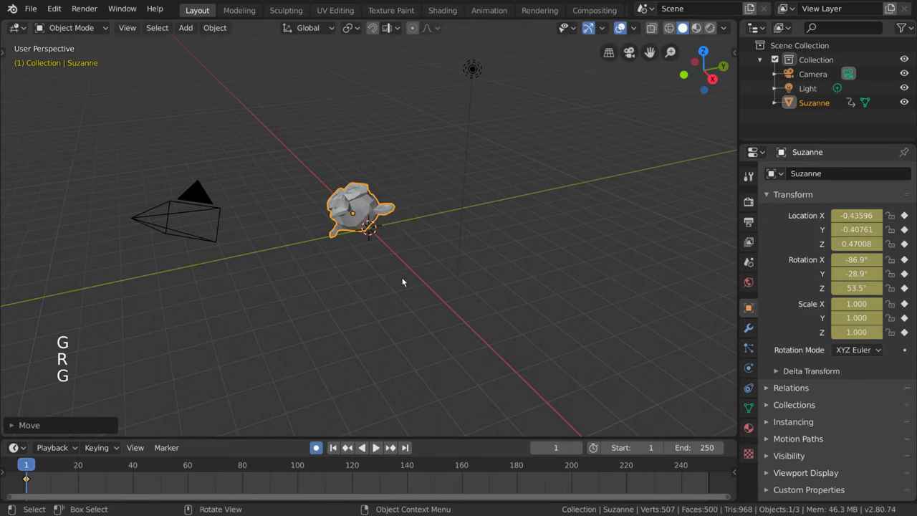
Trackball-rotate the monkey to about -28.3°, -5.96°, 64.2° and move it to about 0.16, 0.53, 0.14 m
{"action": "key", "text": "r"}
{"action": "key", "text": "r"}
{"action": "left_click", "coordinate": [419, 307]}
{"action": "key", "text": "g"}
{"action": "left_click", "coordinate": [465, 331]}
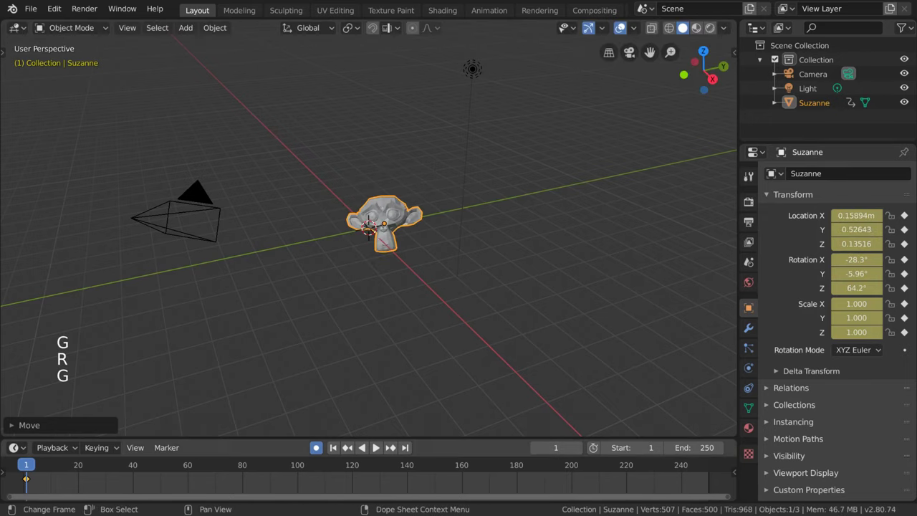
Move the monkey freely twice and clear its location back to the world origin
{"action": "key", "text": "g"}
{"action": "left_click", "coordinate": [549, 272]}
{"action": "key", "text": "g"}
{"action": "left_click", "coordinate": [391, 266]}
{"action": "key", "text": "alt+g"}
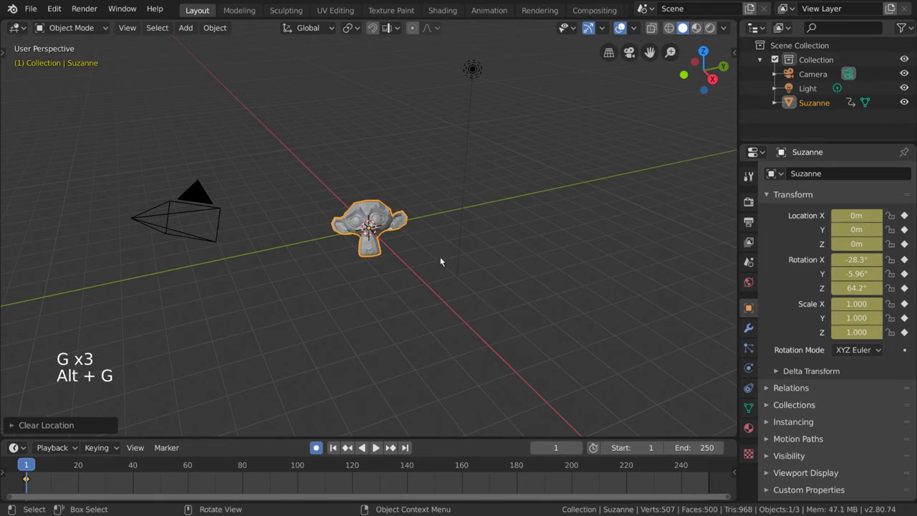
Rotate the monkey twice in the view plane to a rotation of about -27°, -5.5°, 41.3°
{"action": "key", "text": "r"}
{"action": "left_click", "coordinate": [422, 274]}
{"action": "key", "text": "r"}
{"action": "left_click", "coordinate": [453, 268]}
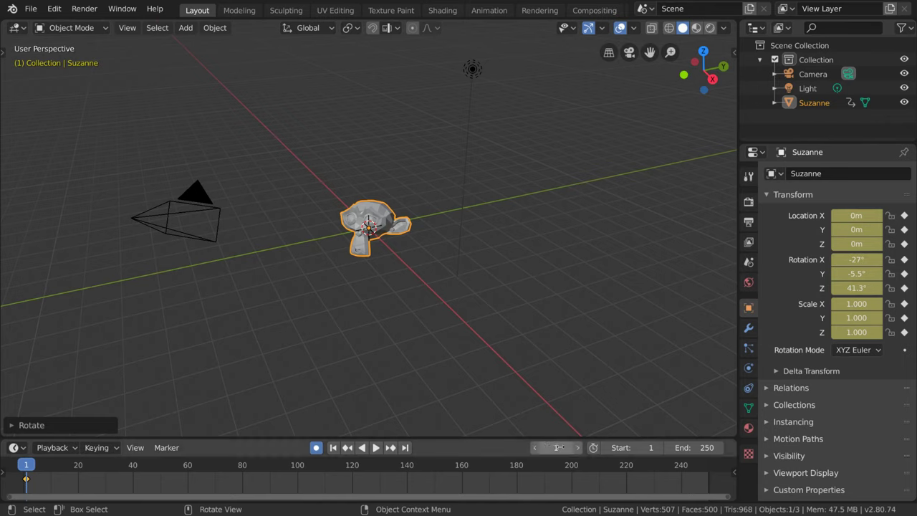
Change the current frame to 53, then scrub the timeline on to frame 83
{"action": "left_click_drag", "start_coordinate": [556, 447], "coordinate": [630, 447]}
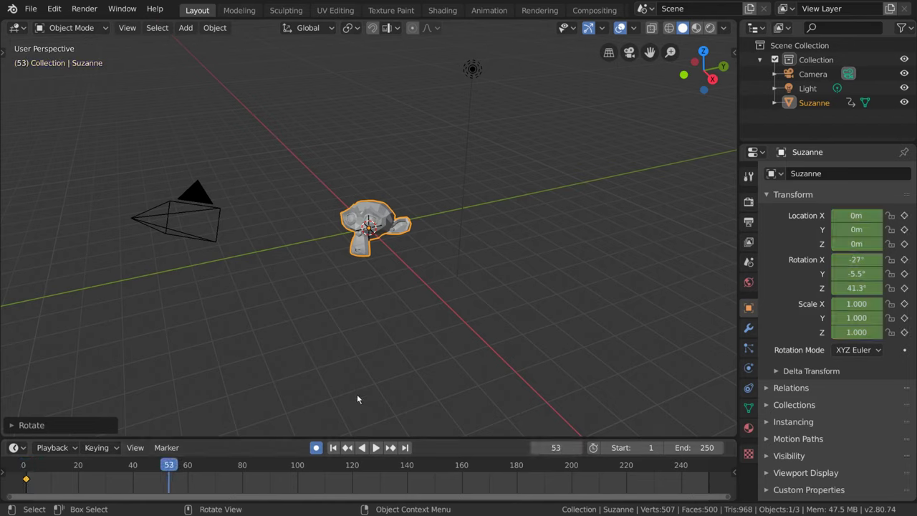
{"action": "left_click_drag", "start_coordinate": [98, 466], "coordinate": [235, 466]}
{"action": "scroll", "coordinate": [341, 287], "scroll_direction": "down", "scroll_amount": 11, "text": "alt"}
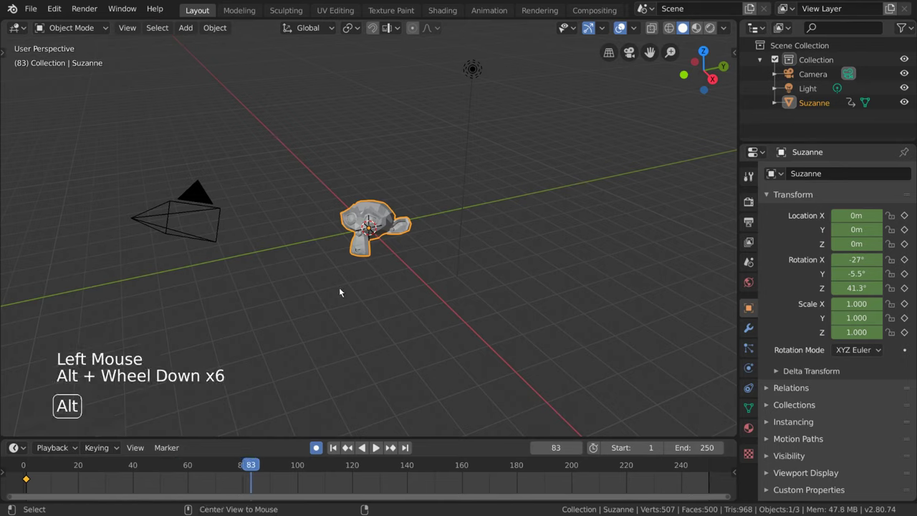
Step the current frame back and forth through the timeline, ending on frame 56
{"action": "scroll", "coordinate": [341, 287], "scroll_direction": "up", "scroll_amount": 20, "text": "alt"}
{"action": "scroll", "coordinate": [338, 289], "scroll_direction": "up", "scroll_amount": 7, "text": "alt"}
{"action": "scroll", "coordinate": [337, 287], "scroll_direction": "down", "scroll_amount": 8, "text": "alt"}
{"action": "scroll", "coordinate": [334, 284], "scroll_direction": "up", "scroll_amount": 9, "text": "alt"}
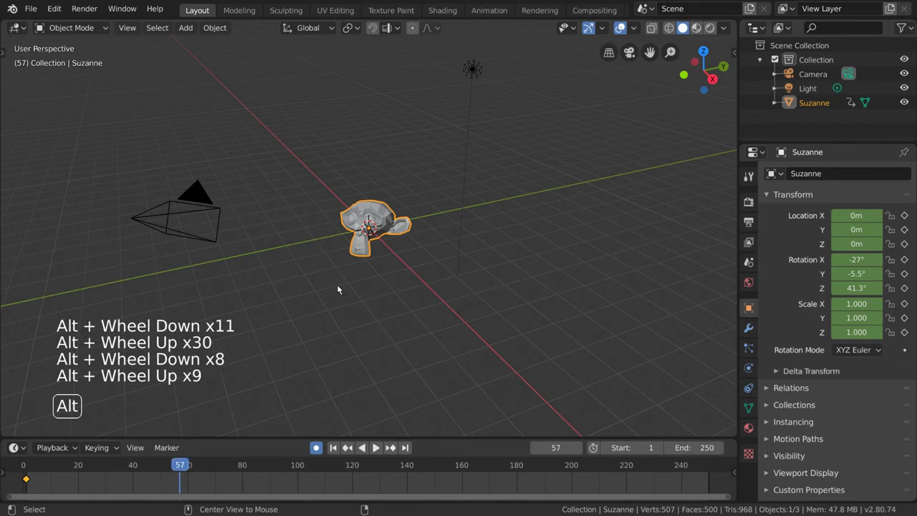
{"action": "key", "text": "Left"}
{"action": "key", "text": "Left"}
{"action": "key", "text": "Left"}
{"action": "key", "text": "Left"}
{"action": "key", "text": "Left"}
{"action": "key", "text": "Left"}
{"action": "key", "text": "Left"}
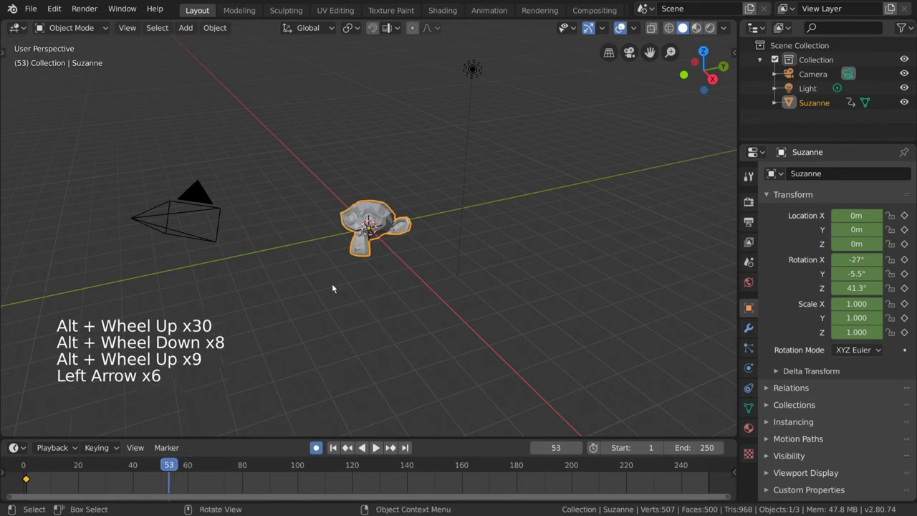
{"action": "key", "text": "Right"}
{"action": "key", "text": "Right"}
{"action": "key", "text": "Right"}
{"action": "key", "text": "Right"}
{"action": "key", "text": "Right"}
{"action": "key", "text": "Right"}
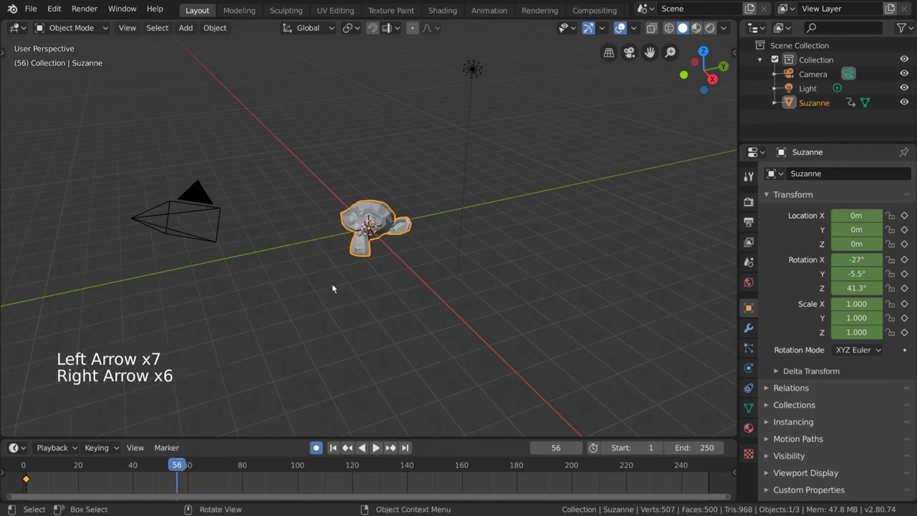
Set the current frame to 20 and move the monkey to about 2.22, 5.37, 0.29 m with auto keying
{"action": "left_click", "coordinate": [554, 448]}
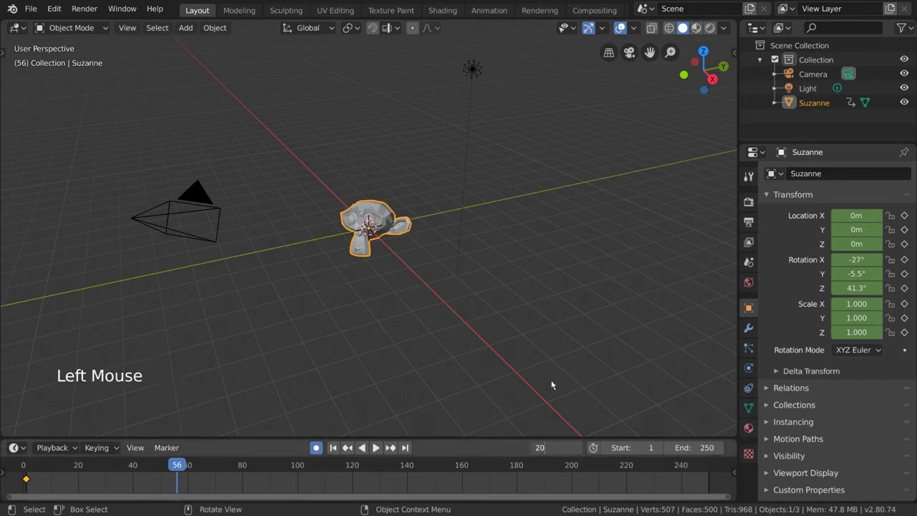
{"action": "type", "text": "20"}
{"action": "key", "text": "Return"}
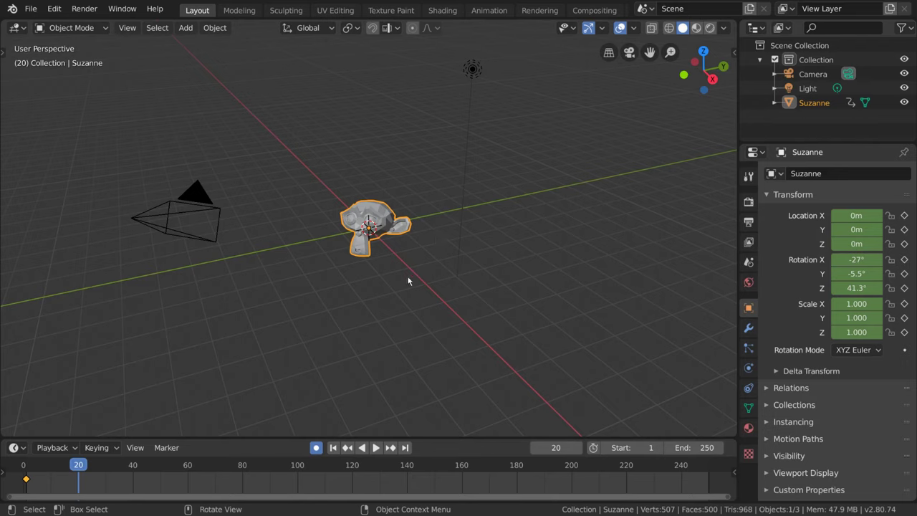
{"action": "key", "text": "g"}
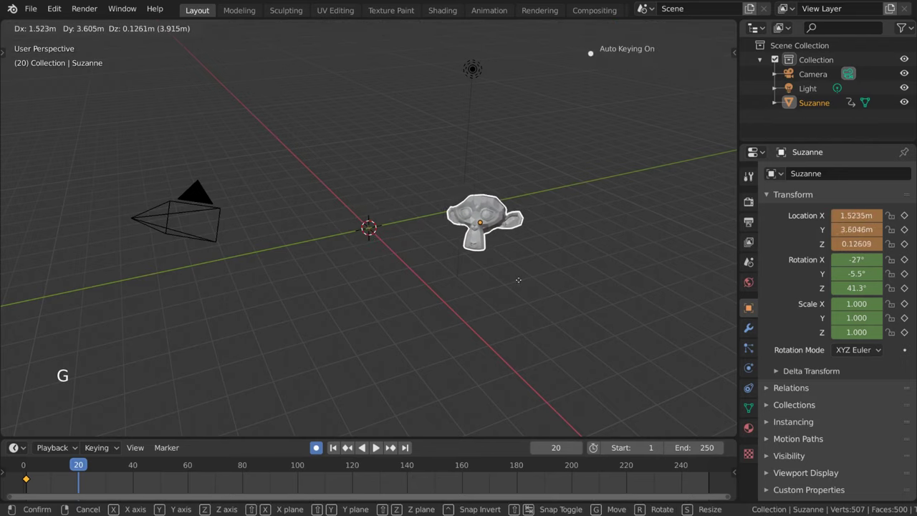
{"action": "left_click", "coordinate": [569, 279]}
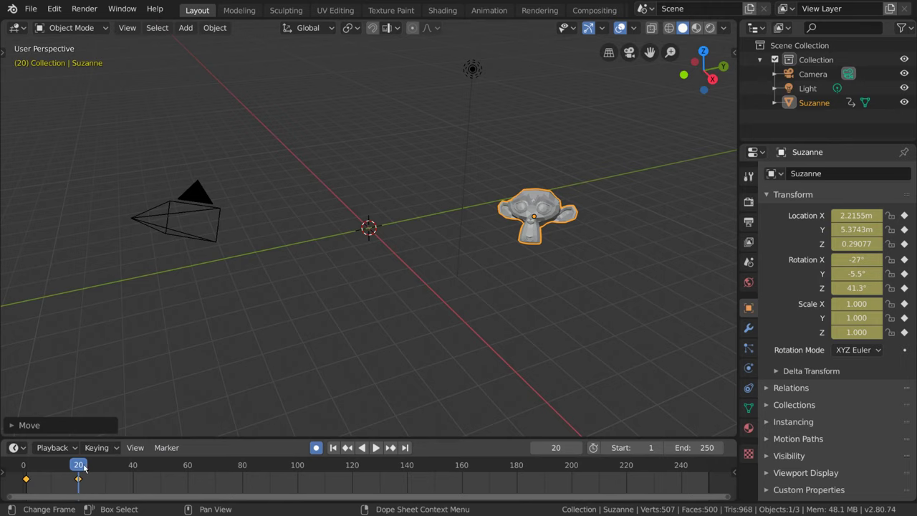
Play the monkey's movement several times, restarting from the beginning of the timeline each time
{"action": "left_click_drag", "start_coordinate": [80, 467], "coordinate": [23, 467]}
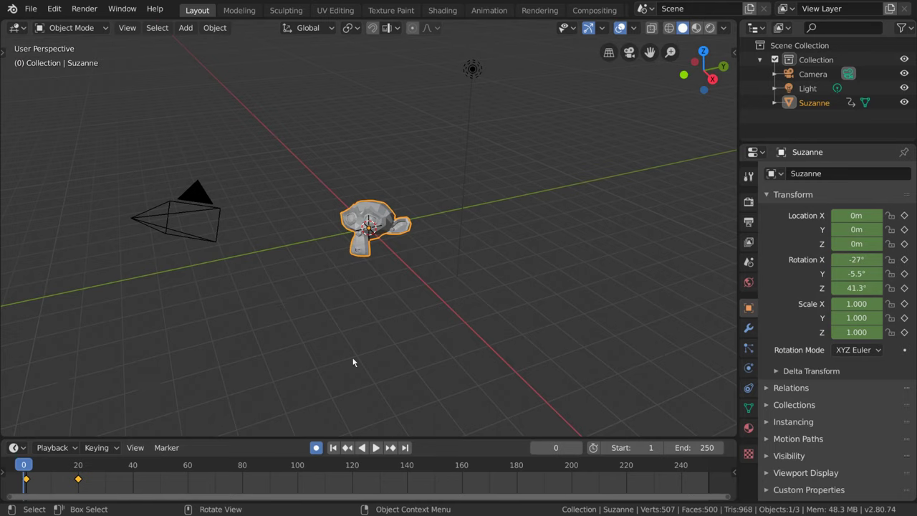
{"action": "left_click", "coordinate": [377, 447]}
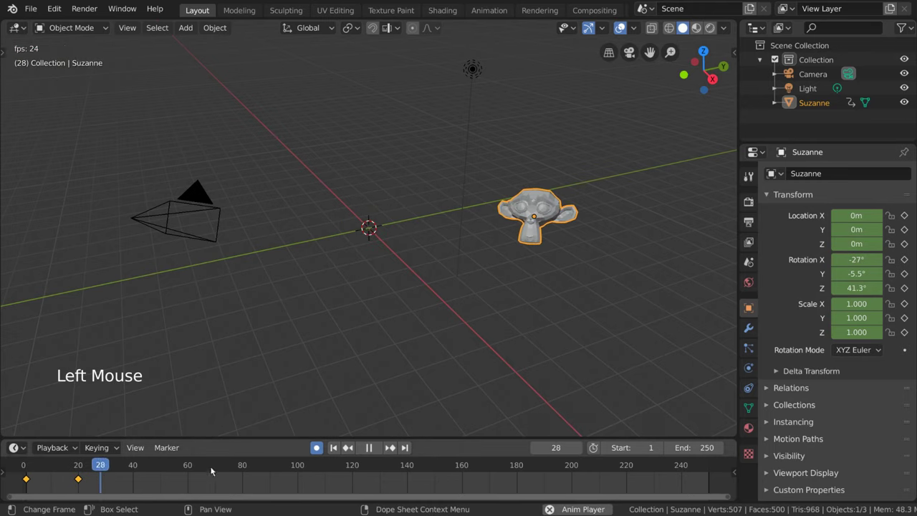
{"action": "key", "text": "space"}
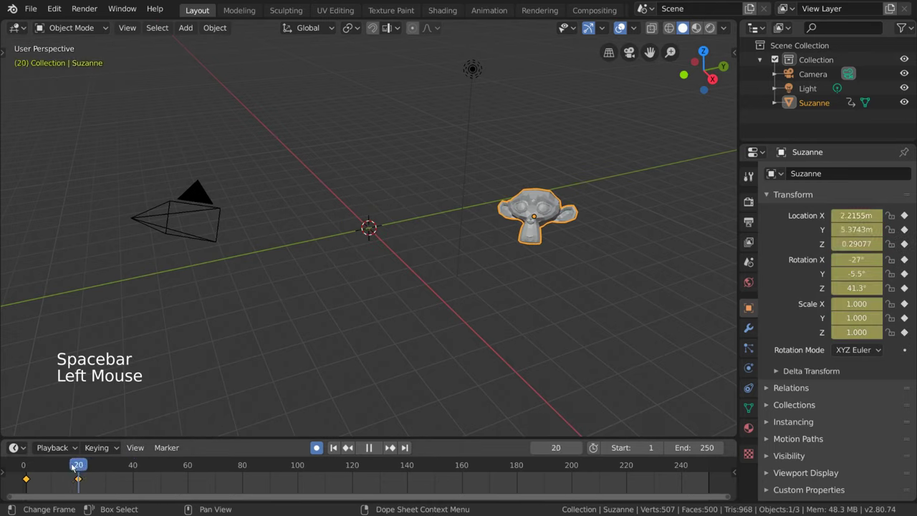
{"action": "left_click", "coordinate": [26, 466]}
{"action": "key", "text": "space"}
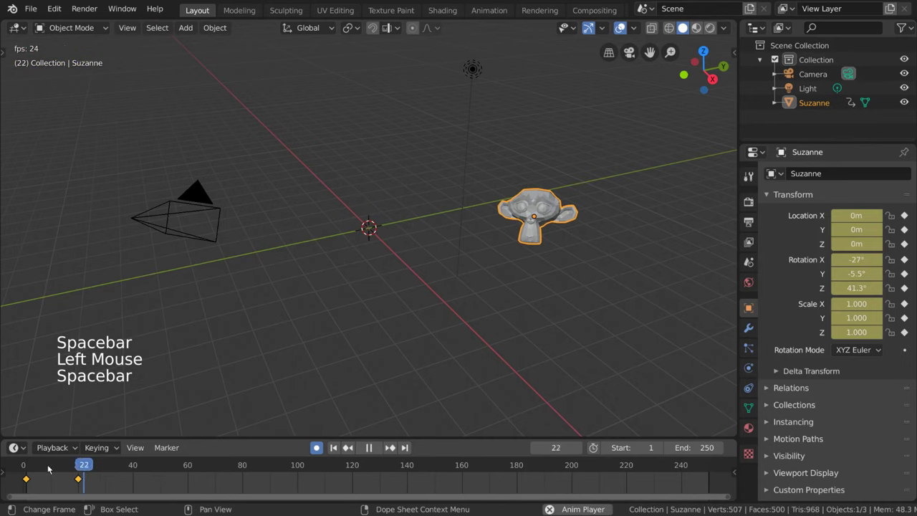
{"action": "key", "text": "space"}
{"action": "left_click", "coordinate": [26, 466]}
{"action": "key", "text": "space"}
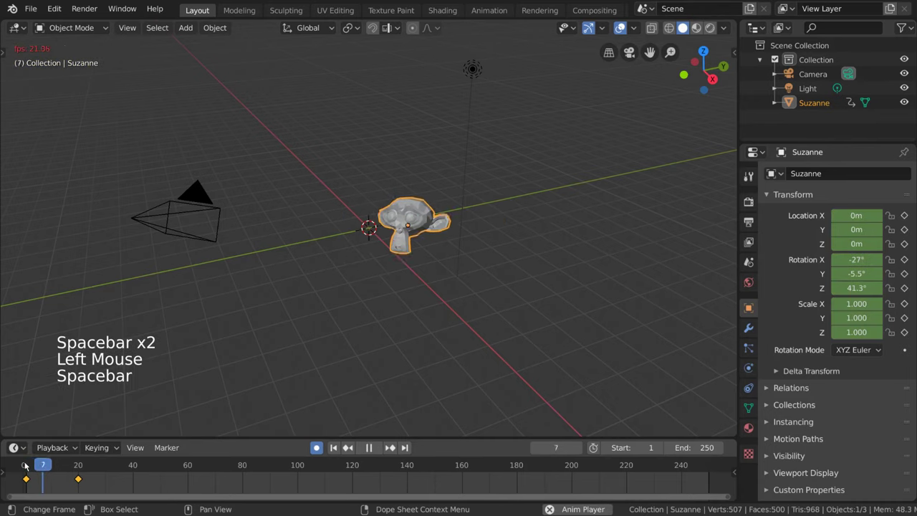
{"action": "key", "text": "space"}
{"action": "left_click", "coordinate": [24, 465]}
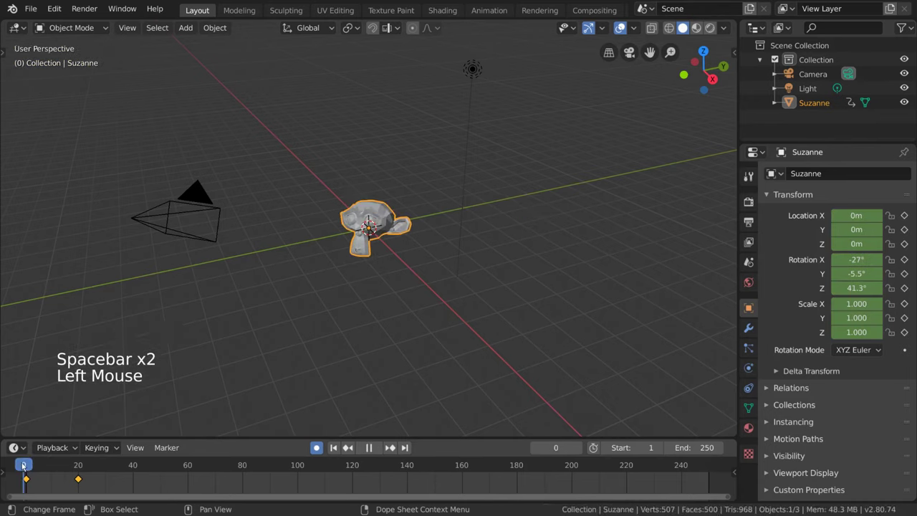
{"action": "key", "text": "space"}
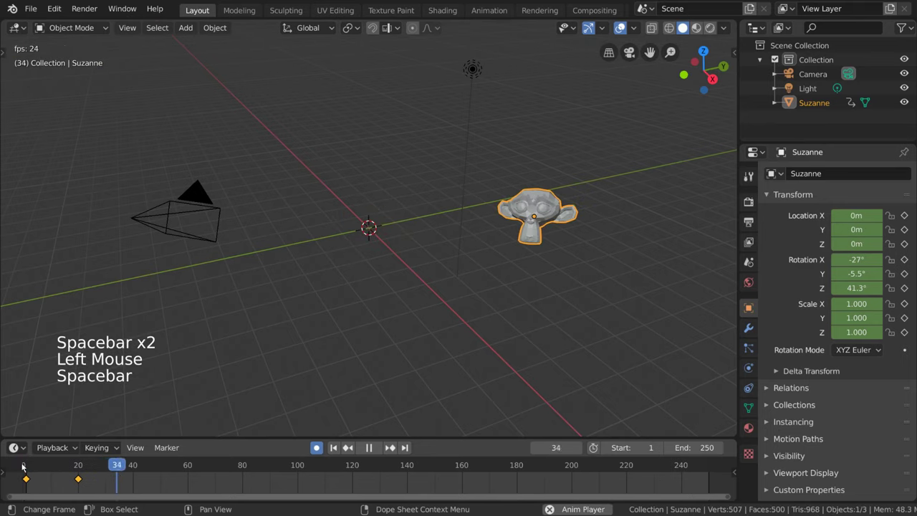
{"action": "left_click", "coordinate": [22, 466]}
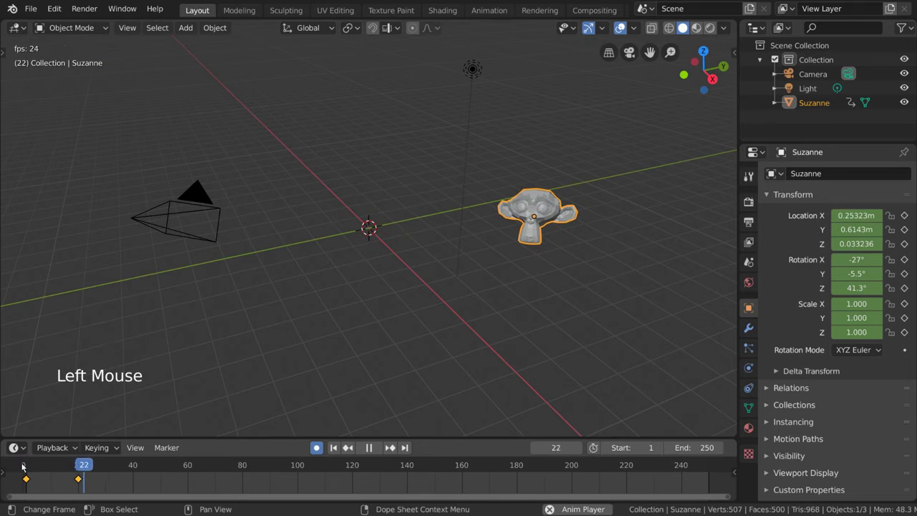
{"action": "left_click", "coordinate": [23, 467]}
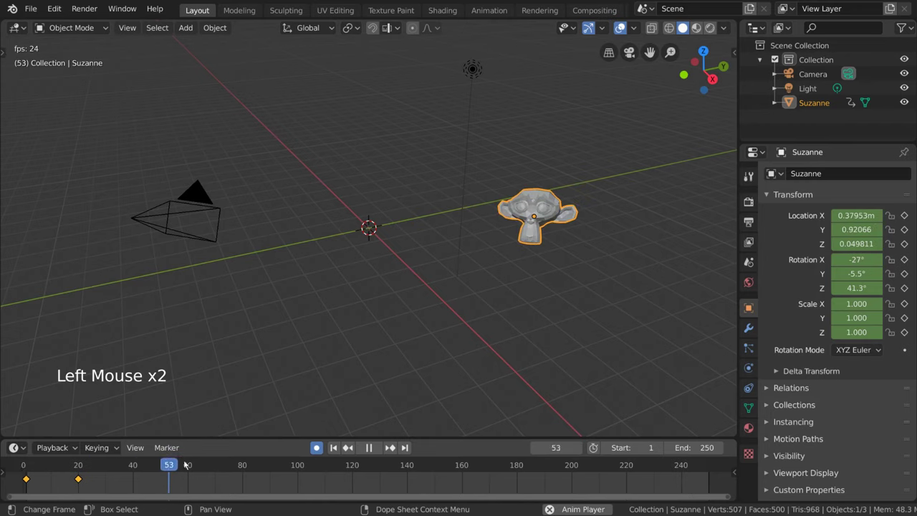
Scrub the timeline during playback, replay the monkey's movement from the first frames, and stop the playback
{"action": "left_click", "coordinate": [226, 465]}
{"action": "left_click_drag", "start_coordinate": [227, 465], "coordinate": [35, 470]}
{"action": "left_click_drag", "start_coordinate": [155, 465], "coordinate": [46, 467]}
{"action": "key", "text": "space"}
{"action": "left_click", "coordinate": [27, 467]}
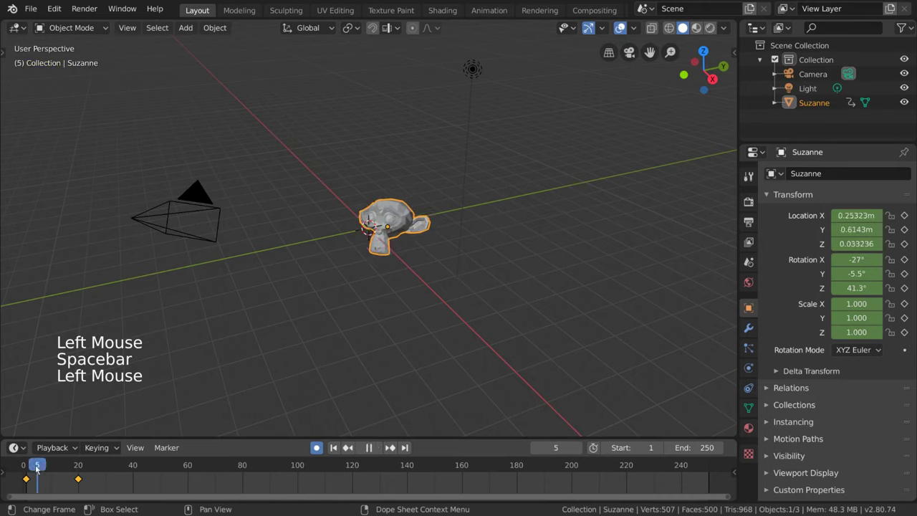
{"action": "key", "text": "space"}
{"action": "key", "text": "space"}
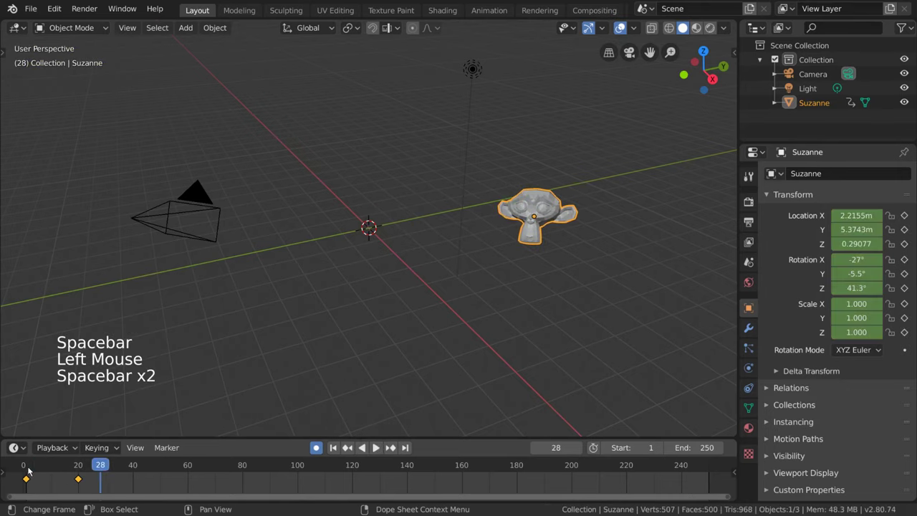
{"action": "left_click", "coordinate": [21, 470]}
{"action": "key", "text": "space"}
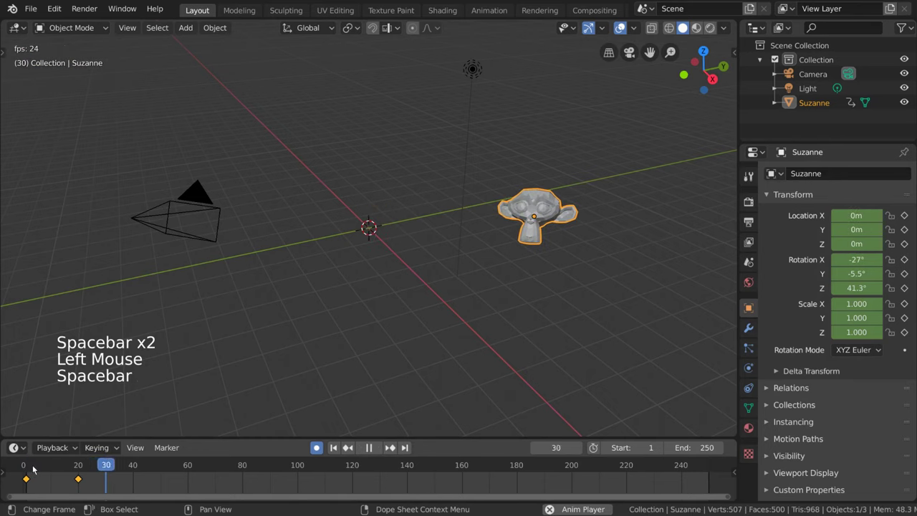
{"action": "key", "text": "space"}
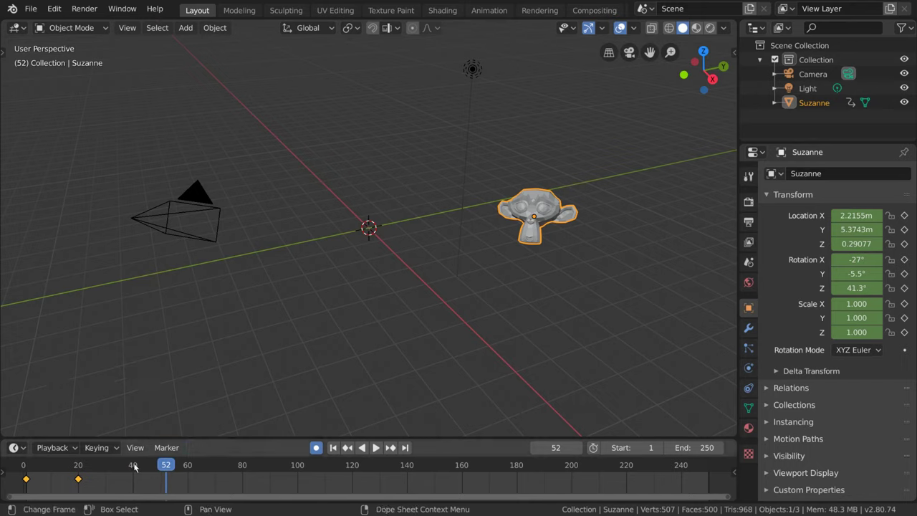
Scrub to frame 17, delete the keyframe at frame 20 in the timeline, and undo the deletion
{"action": "left_click_drag", "start_coordinate": [134, 467], "coordinate": [70, 467]}
{"action": "left_click", "coordinate": [78, 479]}
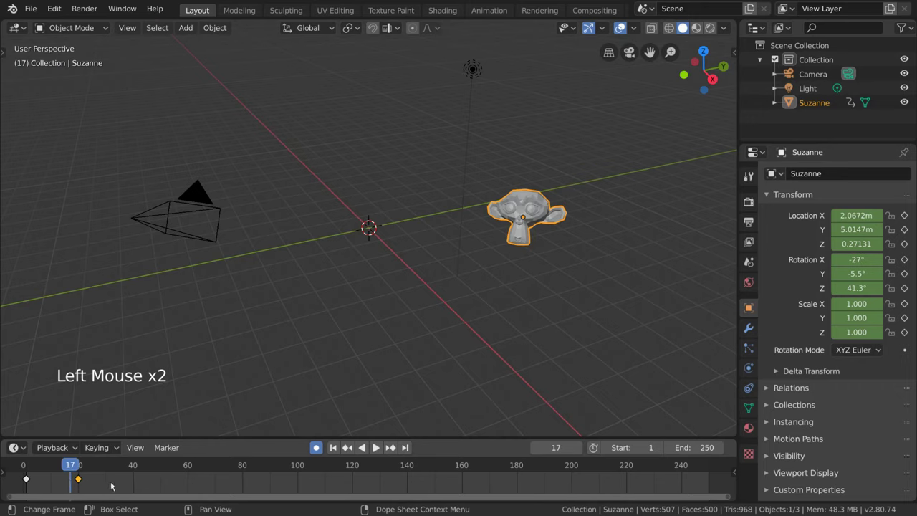
{"action": "key", "text": "Delete"}
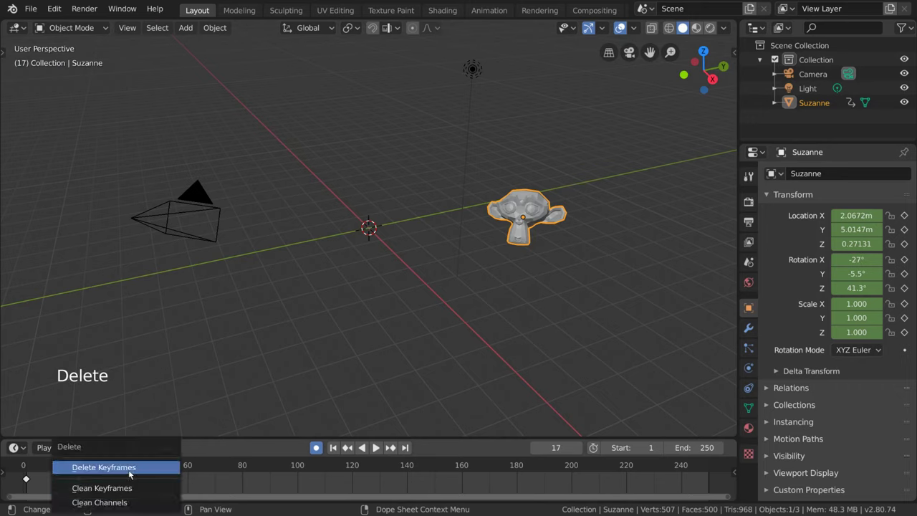
{"action": "left_click", "coordinate": [127, 468]}
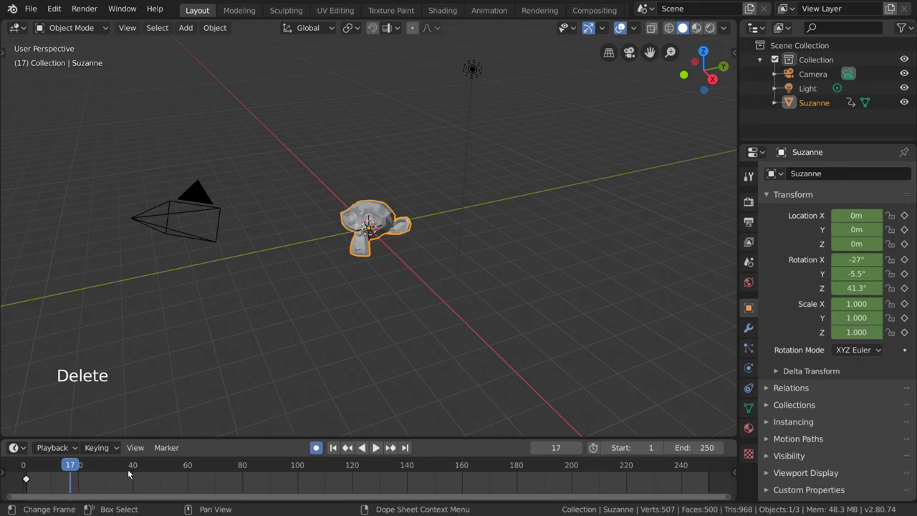
{"action": "key", "text": "ctrl+z"}
Go to frame 20, delete the monkey's rotation keyframes on that frame, and undo the deletion
{"action": "left_click", "coordinate": [80, 467]}
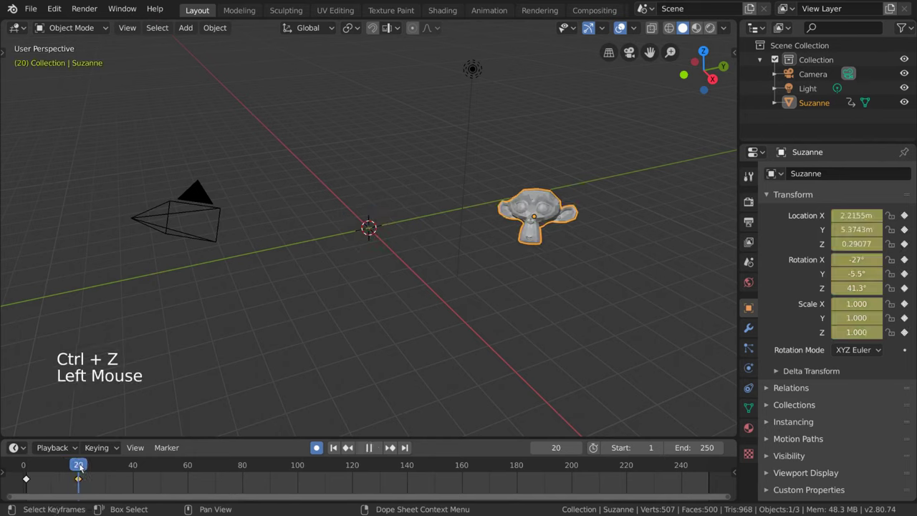
{"action": "right_click", "coordinate": [852, 261]}
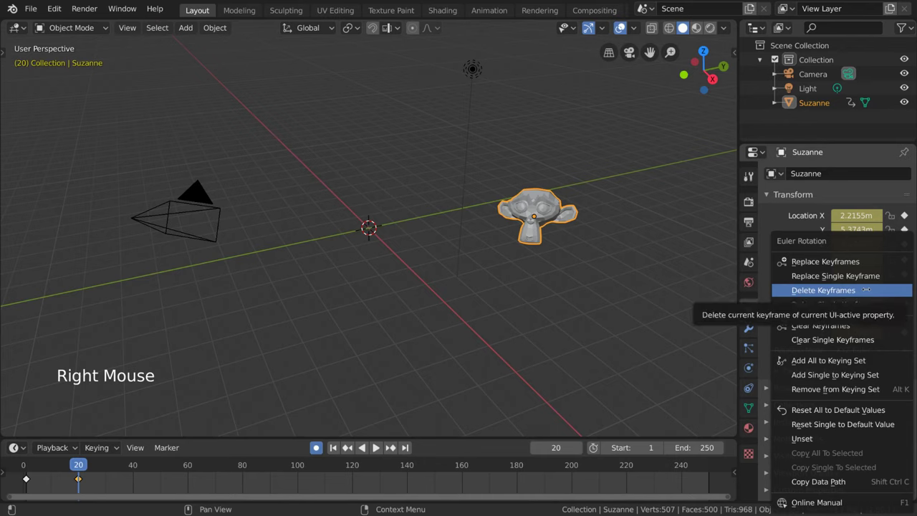
{"action": "left_click", "coordinate": [866, 290]}
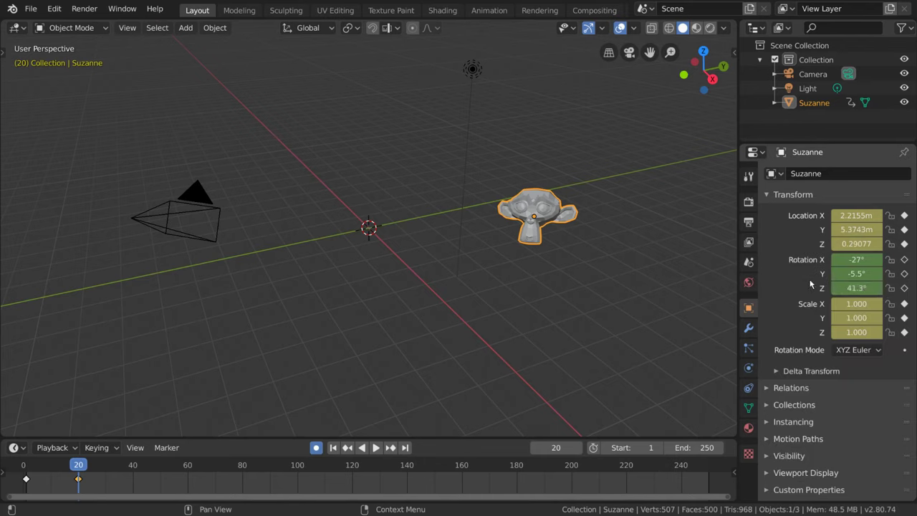
{"action": "key", "text": "ctrl+z"}
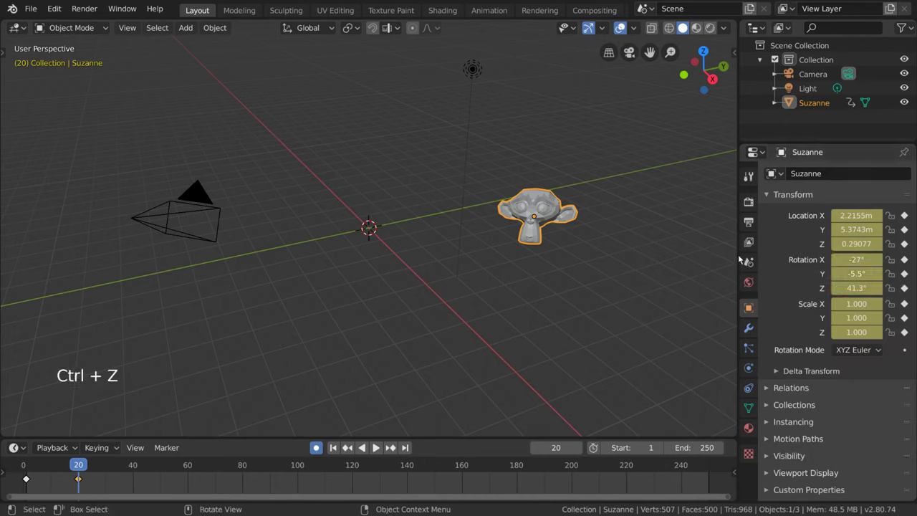
Clear all keyframes from the monkey's rotation channels and undo the clearing
{"action": "right_click", "coordinate": [855, 260]}
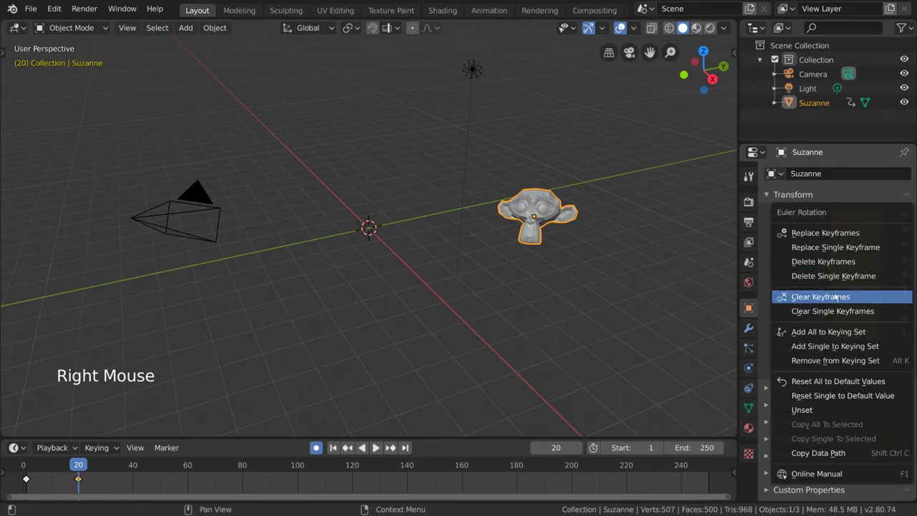
{"action": "left_click", "coordinate": [860, 296]}
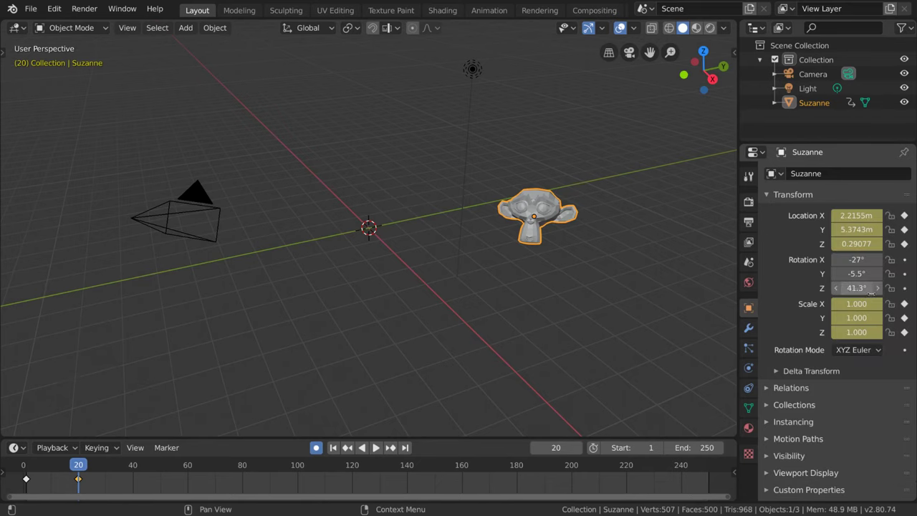
{"action": "key", "text": "ctrl+z"}
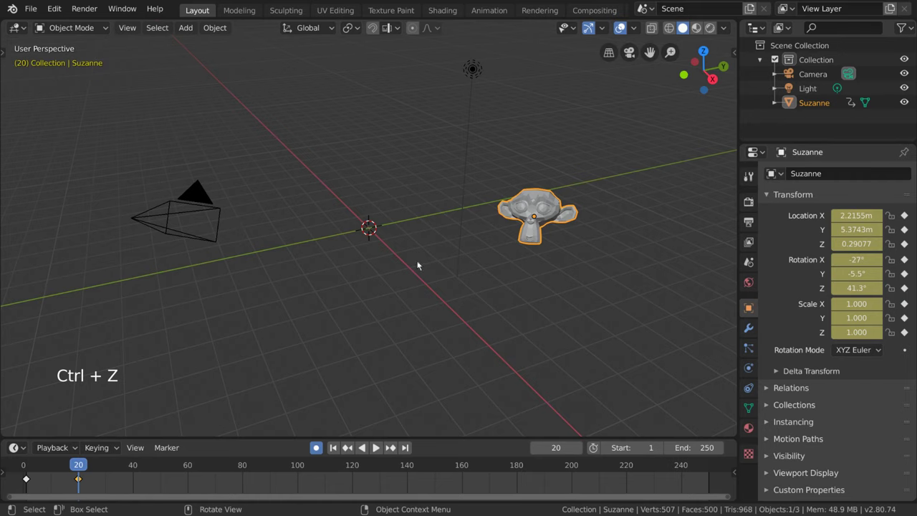
Delete all of the monkey's keyframes on frame 20 with the object Delete Keyframe operation and undo it
{"action": "right_click", "coordinate": [287, 211]}
{"action": "left_click", "coordinate": [215, 27]}
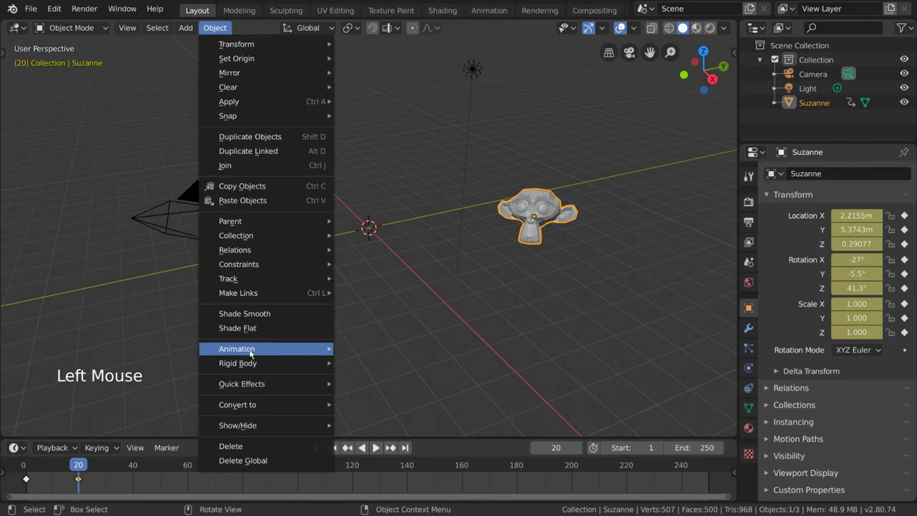
{"action": "mouse_move", "coordinate": [252, 354]}
{"action": "left_click", "coordinate": [442, 362]}
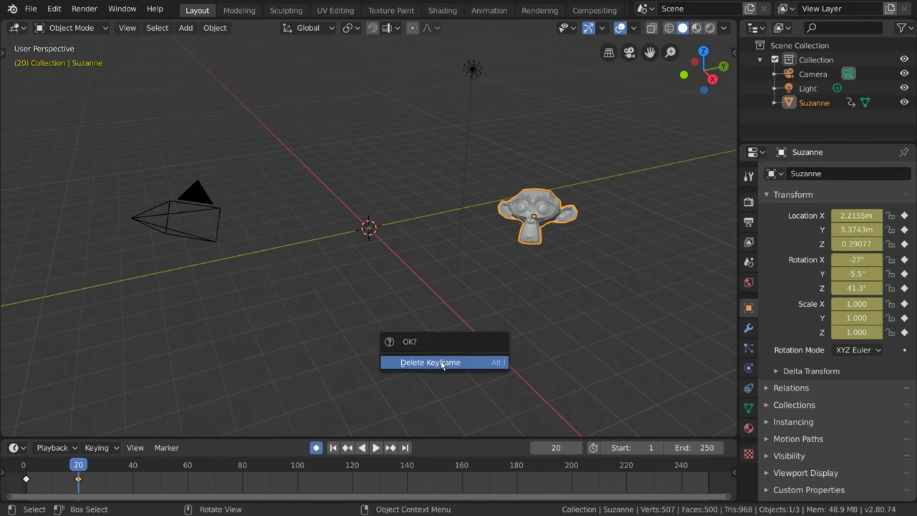
{"action": "left_click", "coordinate": [442, 363]}
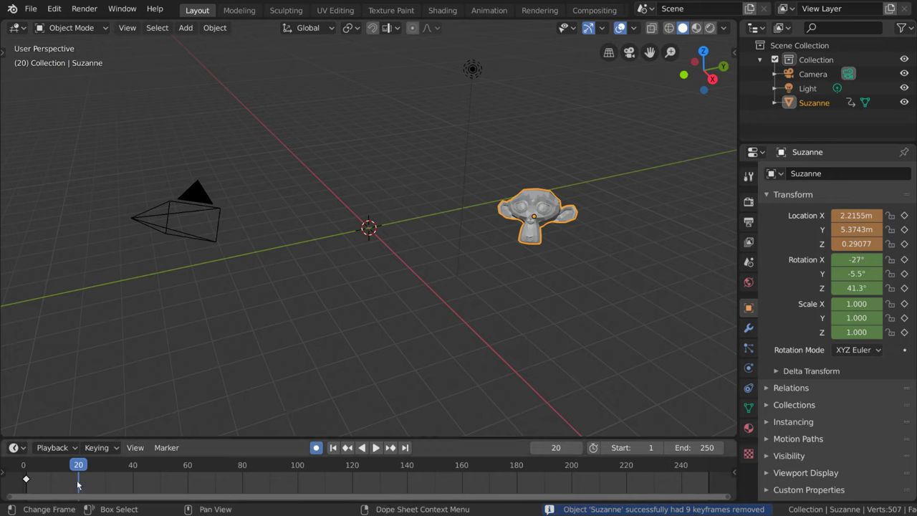
{"action": "key", "text": "ctrl+z"}
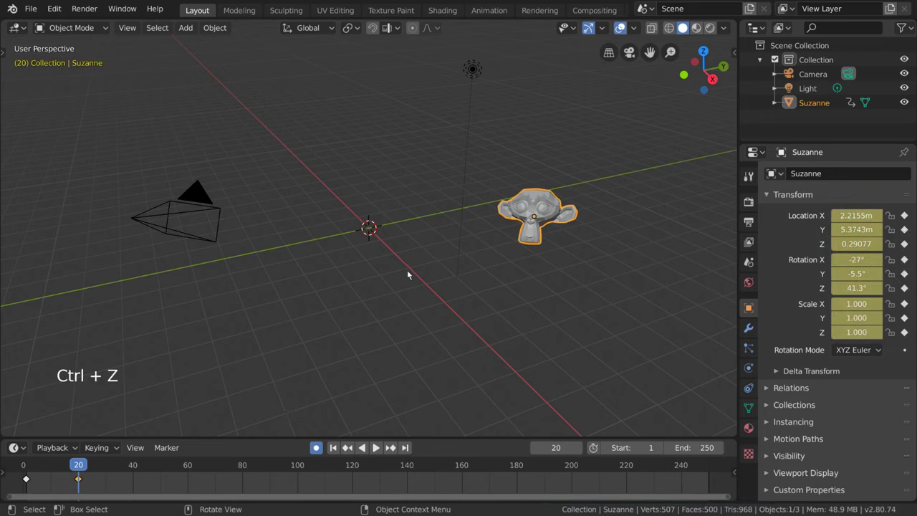
Remove the monkey's keyframes at frame 20 from the viewport, scrub the timeline to check the motion, and undo back to frame 20
{"action": "key", "text": "alt+i"}
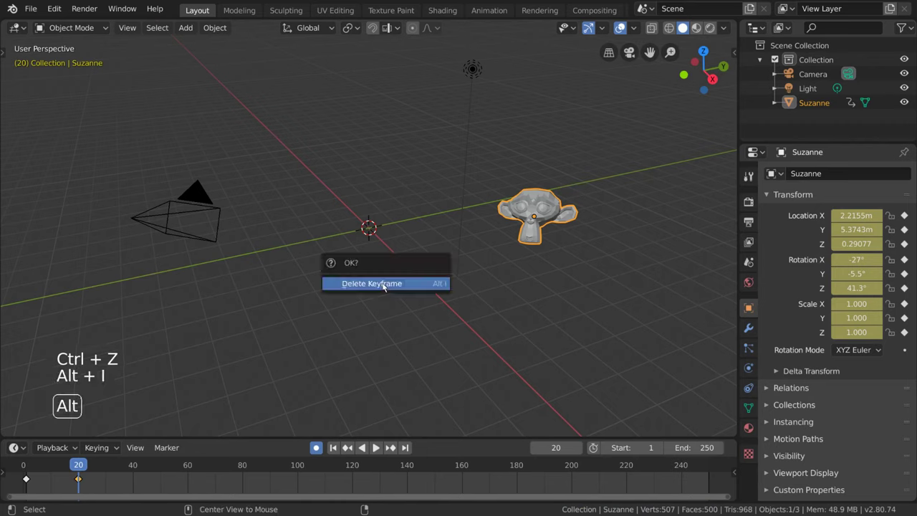
{"action": "left_click", "coordinate": [427, 283]}
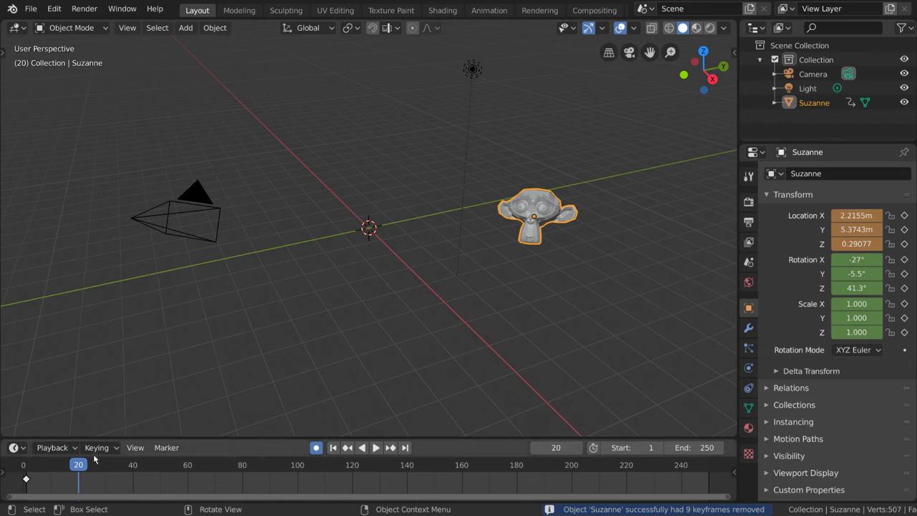
{"action": "left_click_drag", "start_coordinate": [27, 467], "coordinate": [69, 466]}
{"action": "key", "text": "ctrl+z"}
{"action": "key", "text": "ctrl+z"}
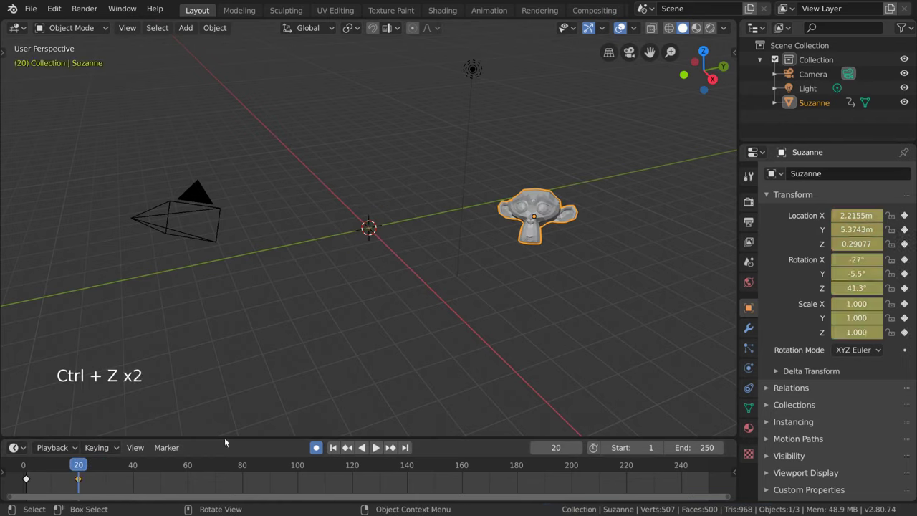
Scrub to frame 15 and select the monkey's keyframes at frames 20 and 1 in turn
{"action": "mouse_move", "coordinate": [76, 468]}
{"action": "left_mouse_down"}
{"action": "mouse_move", "coordinate": [34, 467]}
{"action": "mouse_move", "coordinate": [64, 467]}
{"action": "left_mouse_up"}
{"action": "left_click", "coordinate": [79, 480]}
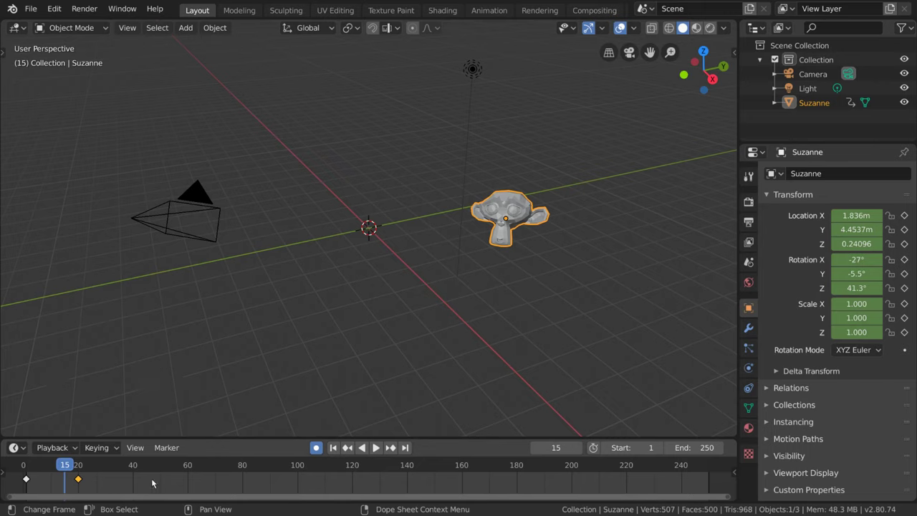
{"action": "left_click", "coordinate": [25, 480]}
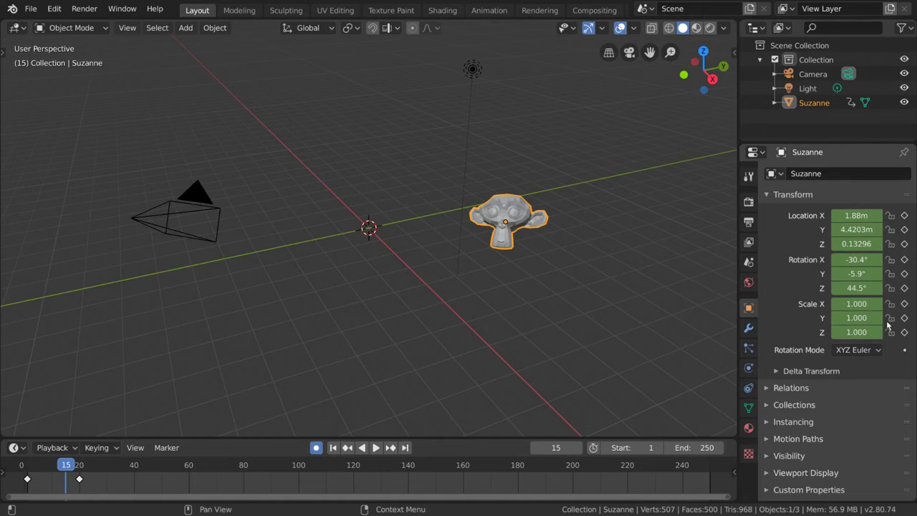
Set the type of the keyframe at frame 20 to Extreme
{"action": "left_click", "coordinate": [80, 480]}
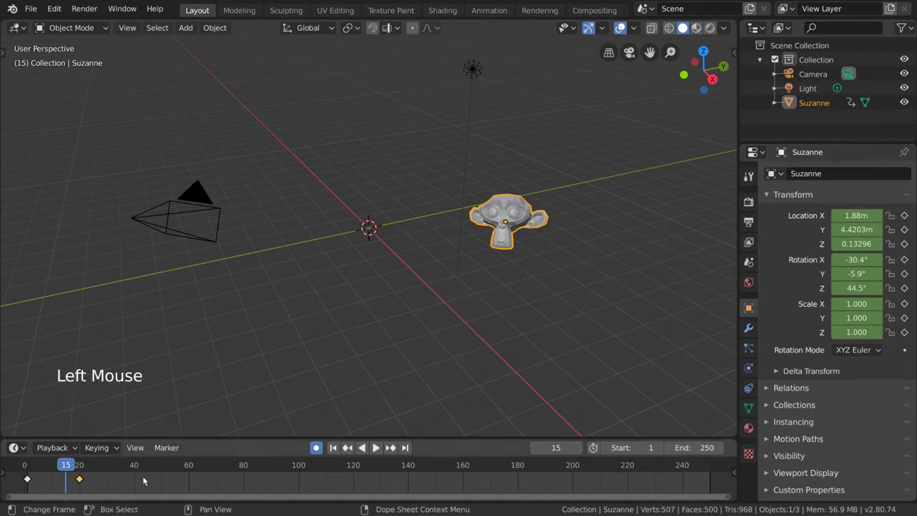
{"action": "right_click", "coordinate": [211, 481]}
{"action": "mouse_move", "coordinate": [237, 394]}
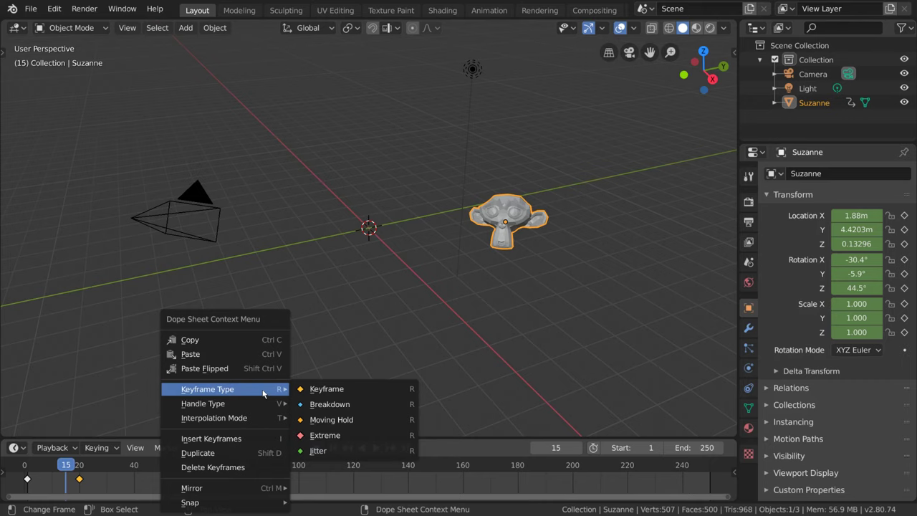
{"action": "left_click", "coordinate": [381, 436]}
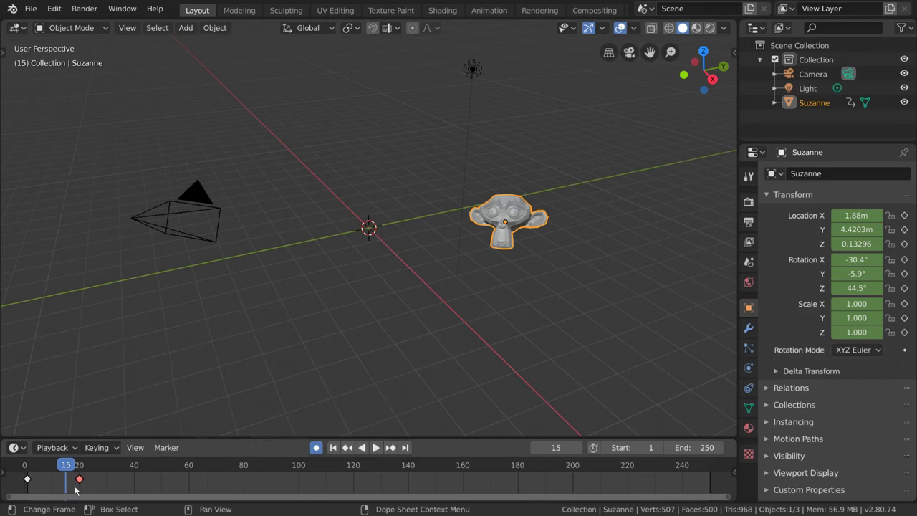
Set the type of the first keyframe in the timeline to Jitter
{"action": "left_click", "coordinate": [27, 479]}
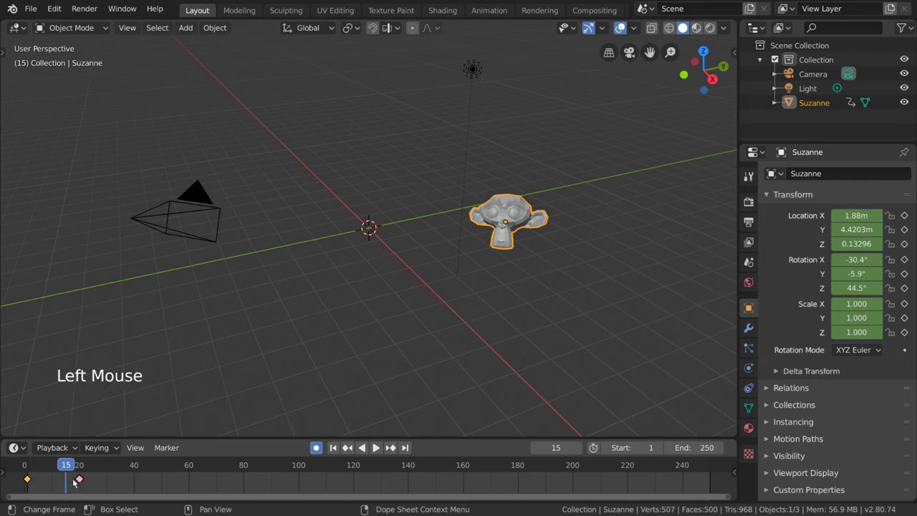
{"action": "right_click", "coordinate": [255, 484]}
{"action": "mouse_move", "coordinate": [293, 390]}
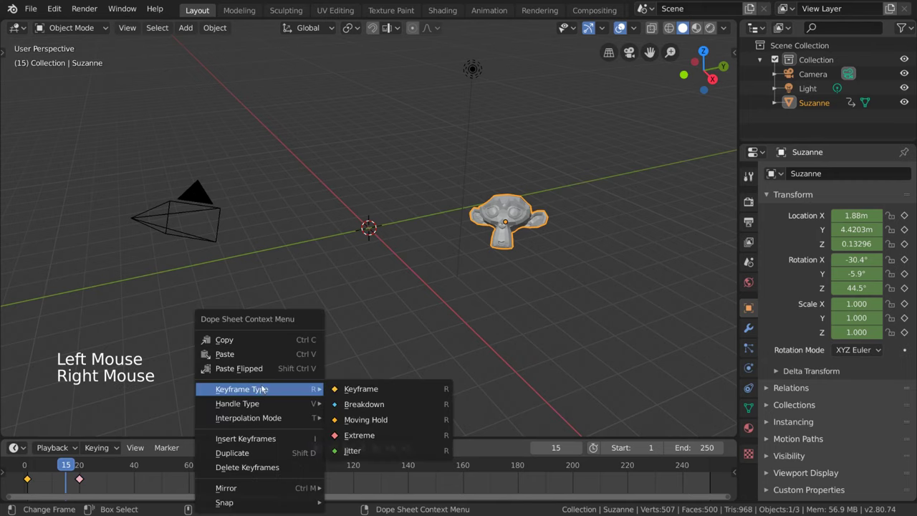
{"action": "left_click", "coordinate": [355, 451]}
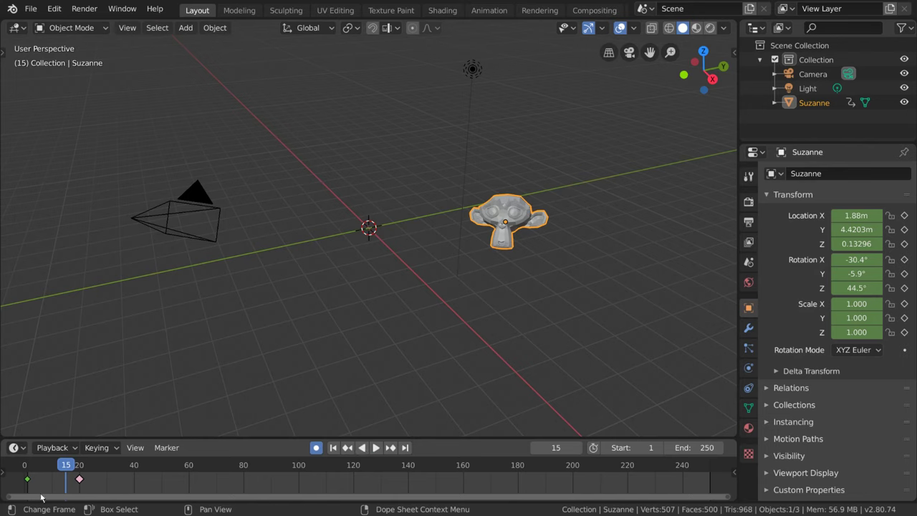
Select only the keyframe at frame 20 and set its type to Breakdown
{"action": "left_click", "coordinate": [80, 480]}
{"action": "left_click", "coordinate": [30, 480], "text": "shift"}
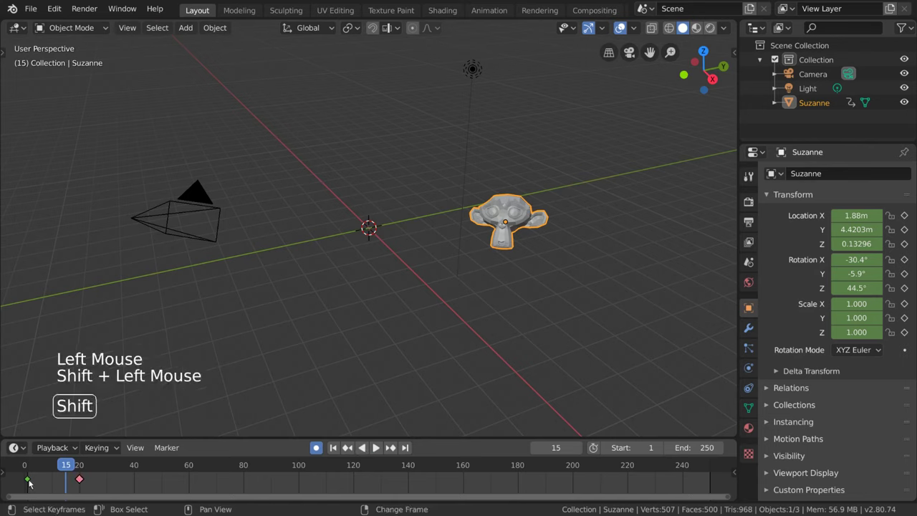
{"action": "left_click", "coordinate": [79, 479]}
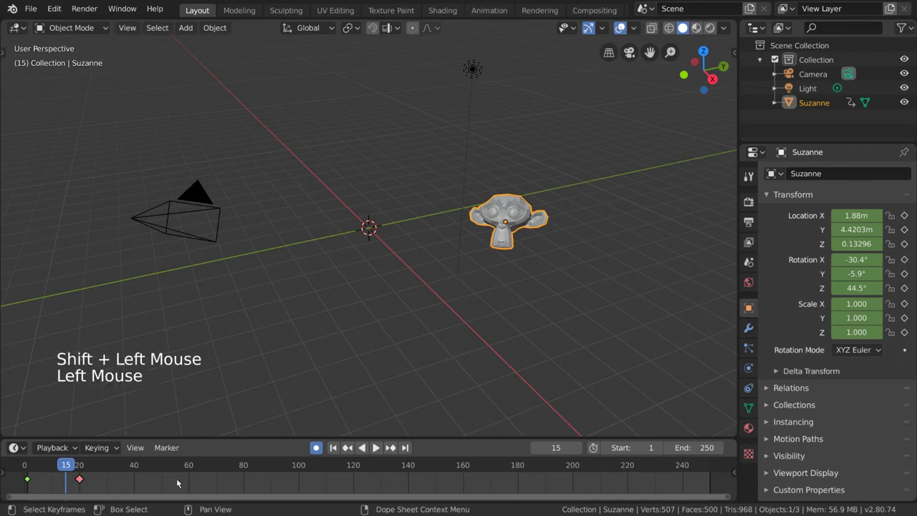
{"action": "key", "text": "r"}
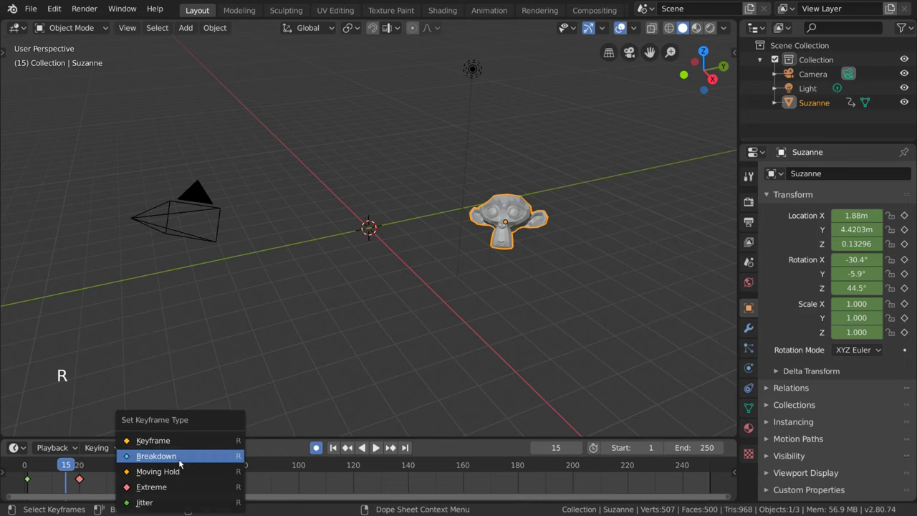
{"action": "left_click", "coordinate": [183, 456]}
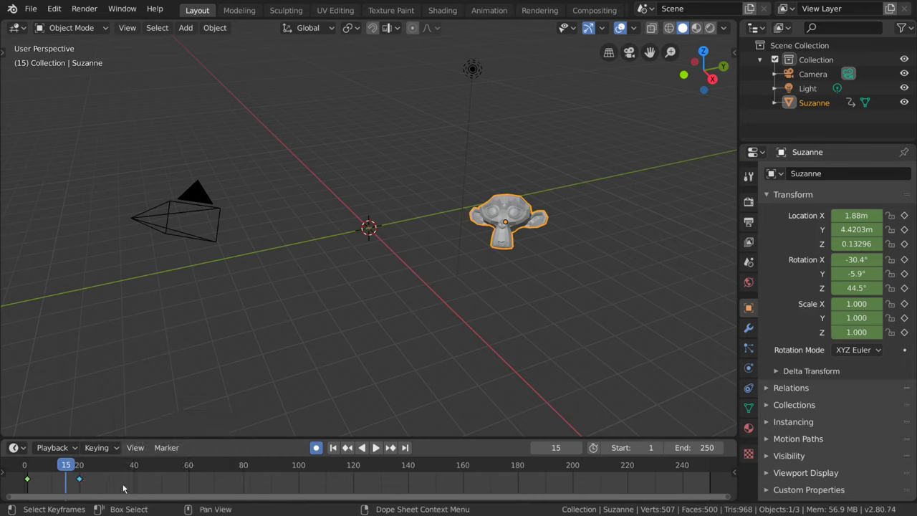
Add the first keyframe to the selection and set both keyframes' type to Moving Hold
{"action": "left_click", "coordinate": [29, 479], "text": "shift"}
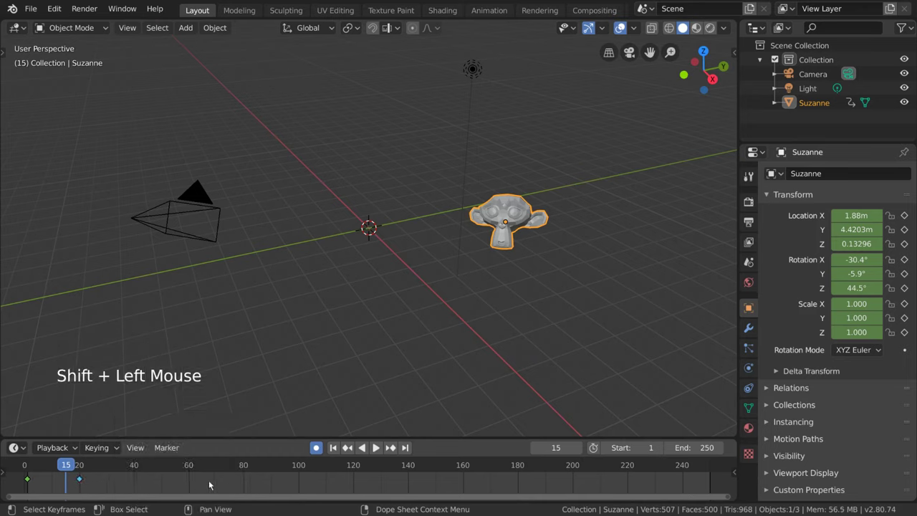
{"action": "key", "text": "r"}
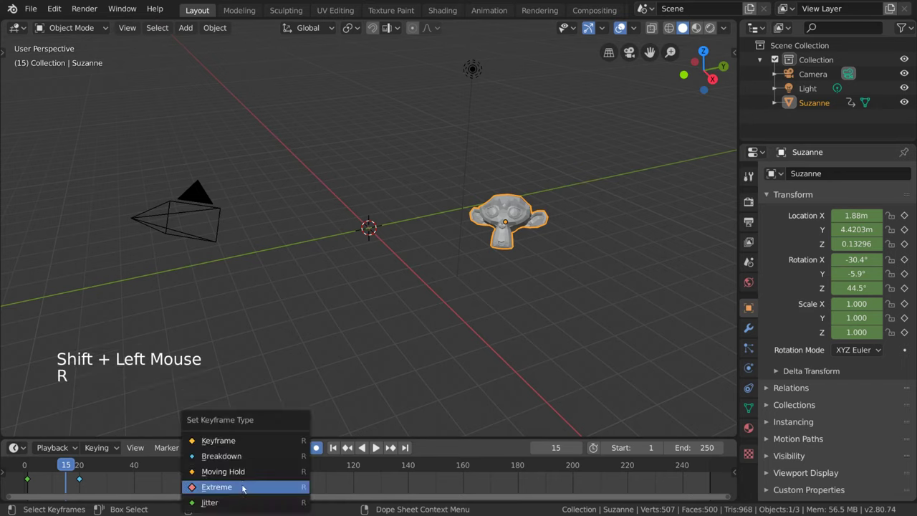
{"action": "left_click", "coordinate": [244, 472]}
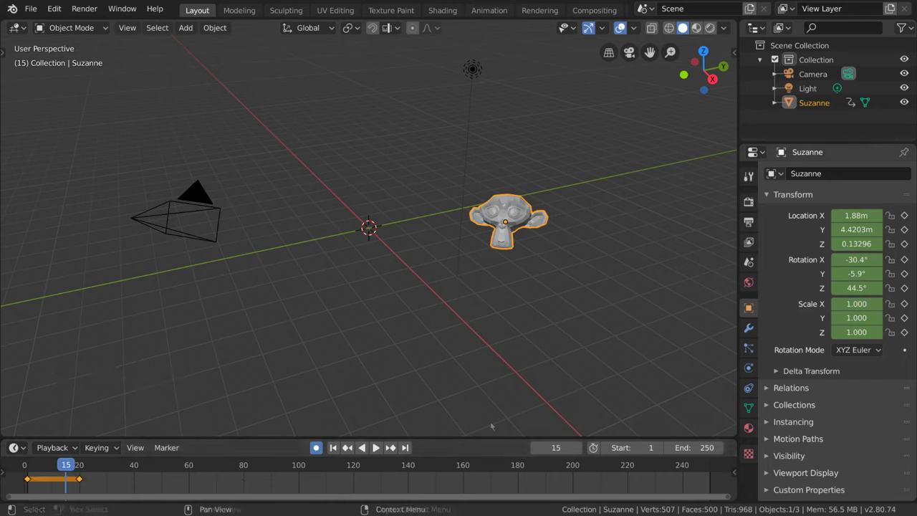